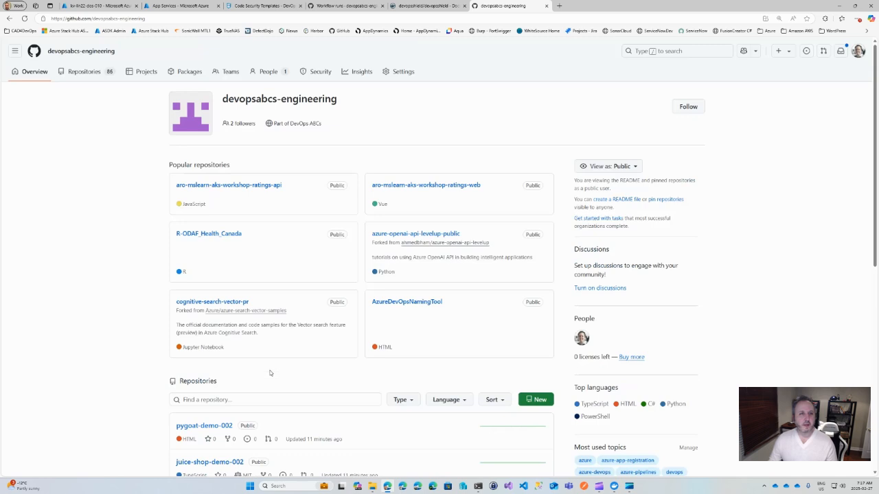
Step: Switch from the GitHub organization page to the Docker Hub page and load the hub.docker.com home page
scroll(269, 373, "down", 3)
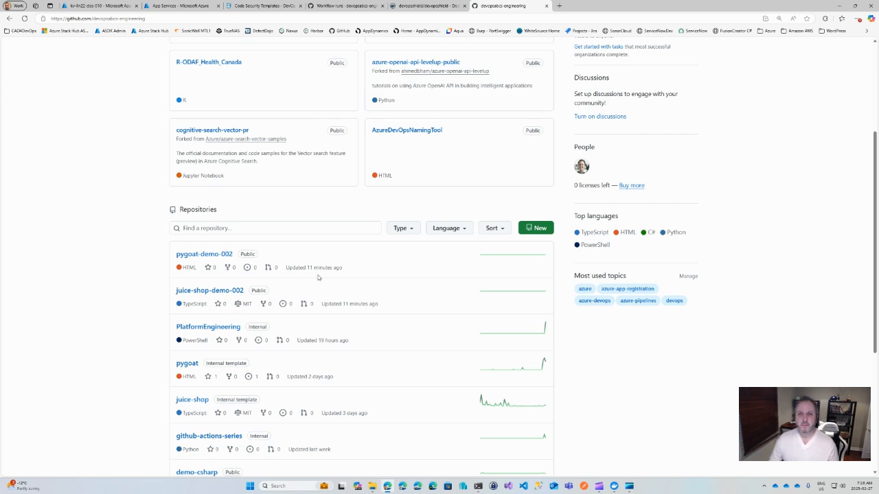
left_click(415, 7)
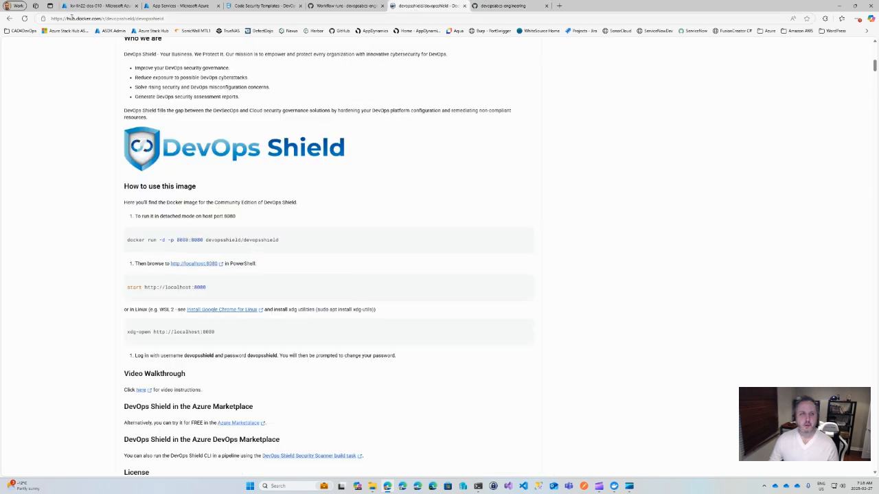
scroll(292, 128, "up", 8)
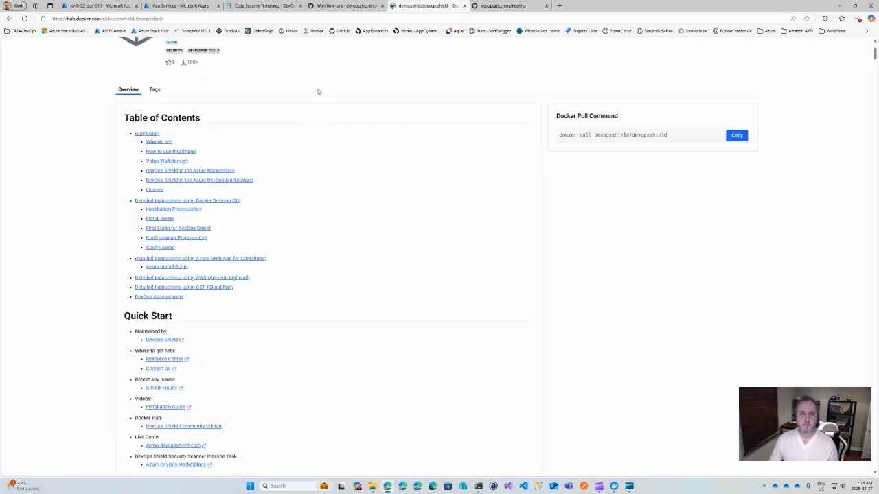
left_click_drag(103, 18, 271, 14)
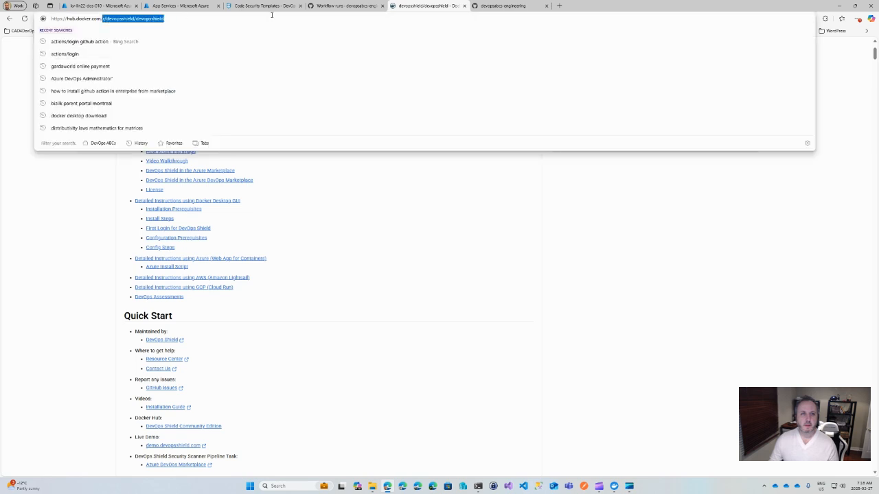
key("BackSpace")
key("Return")
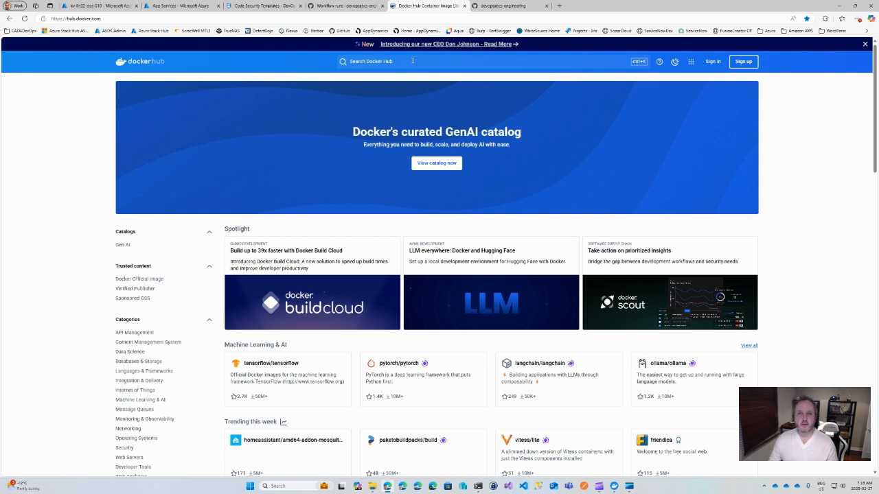
Step: Search Docker Hub for devopsshield and open the devopsshield/devopsshield image page
left_click(408, 61)
type("dev")
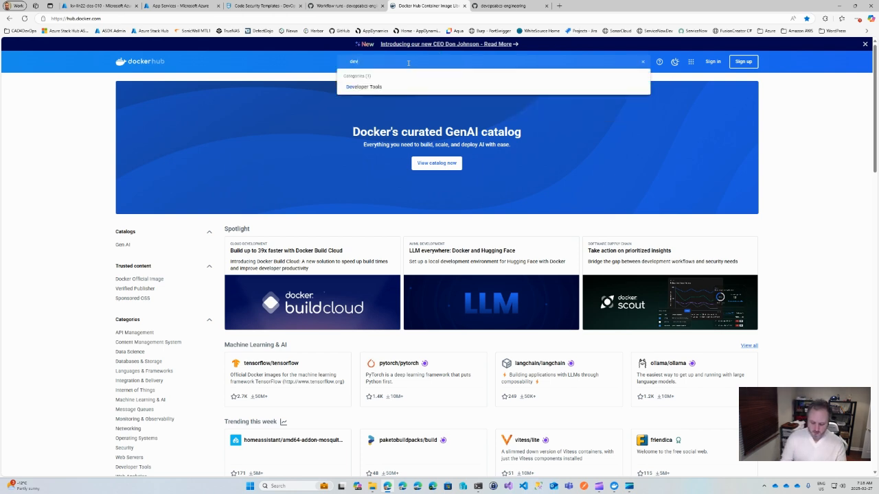
type("opsshield")
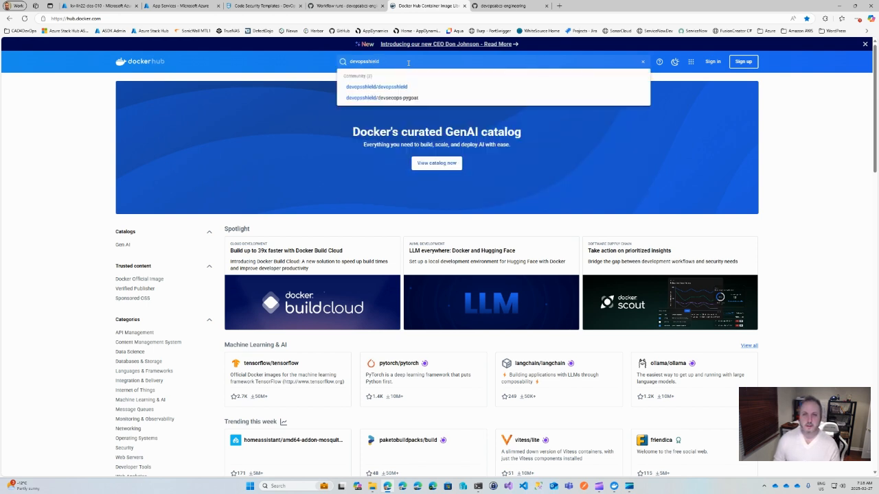
left_click(362, 88)
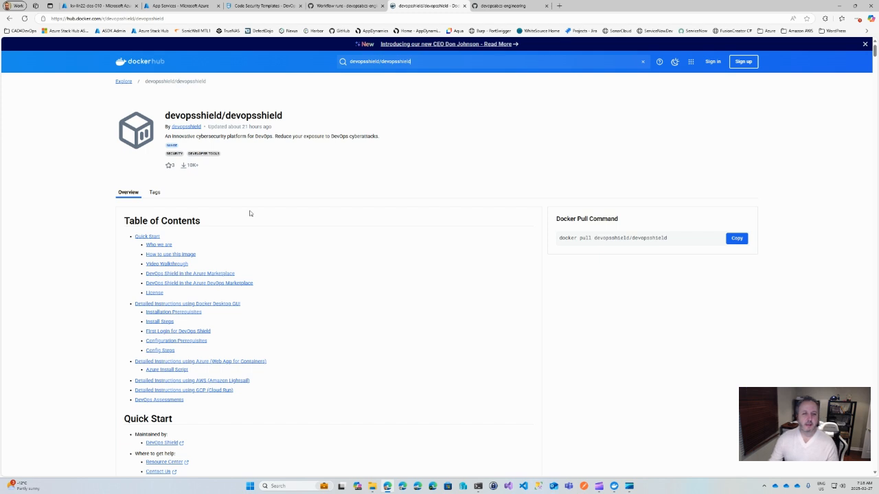
Step: Copy the detached-mode docker run command for host port 8080 from the How to use this image section
scroll(259, 231, "down", 2)
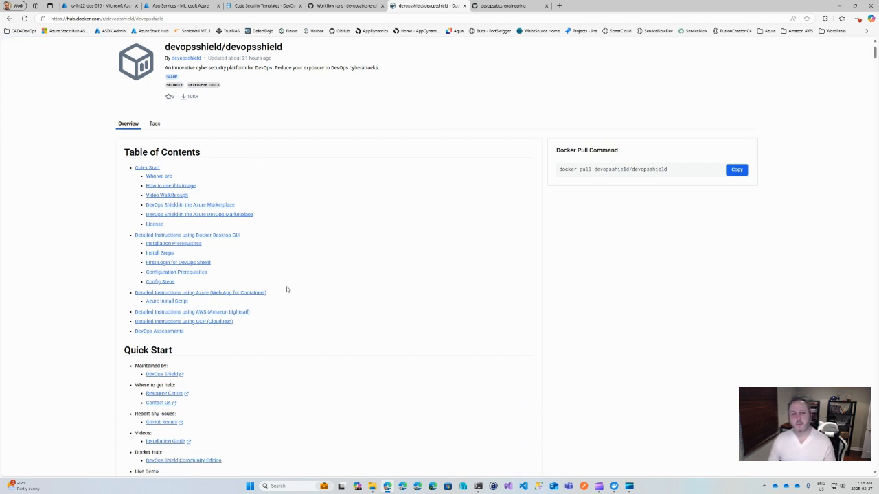
scroll(275, 298, "down", 1)
scroll(300, 272, "down", 3)
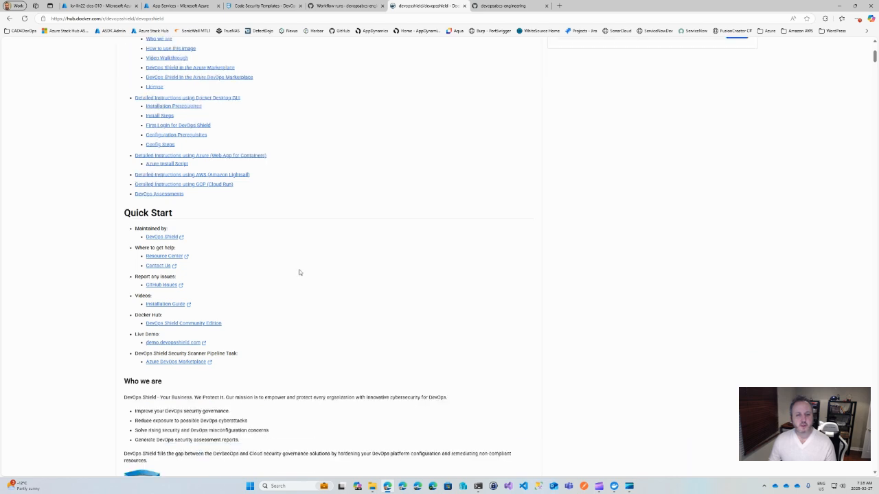
scroll(206, 234, "down", 1)
scroll(281, 252, "down", 7)
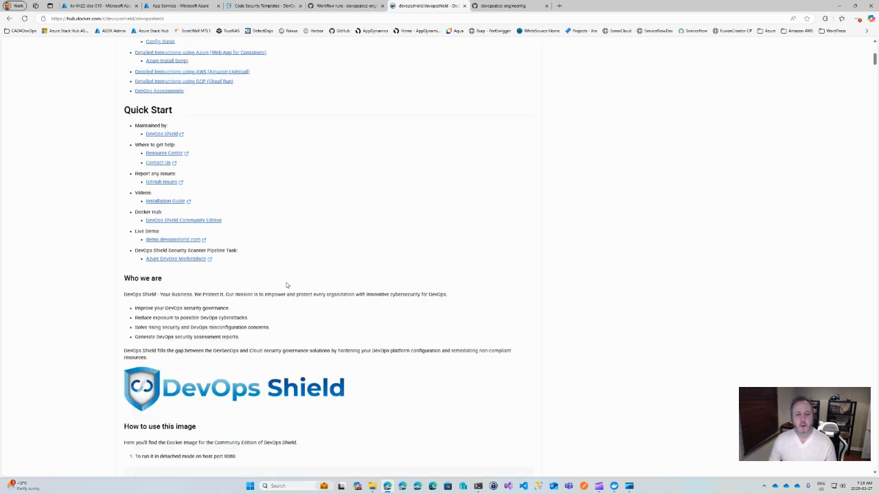
scroll(287, 284, "down", 2)
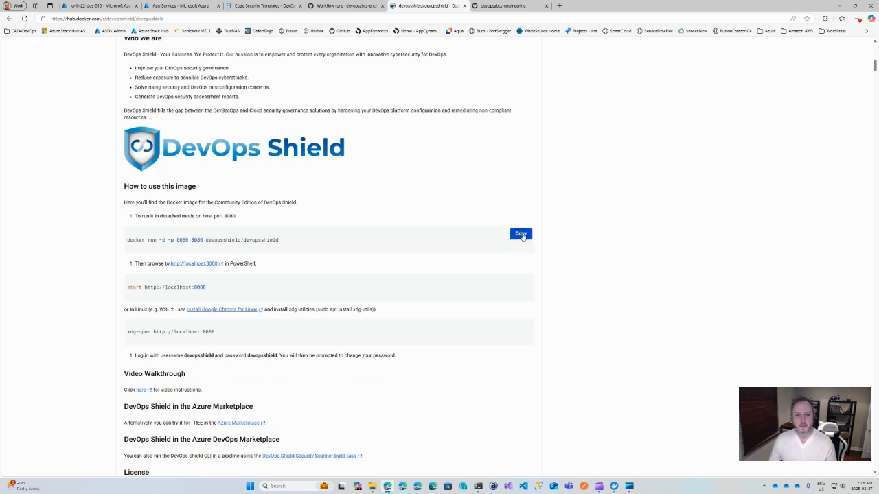
left_click(521, 234)
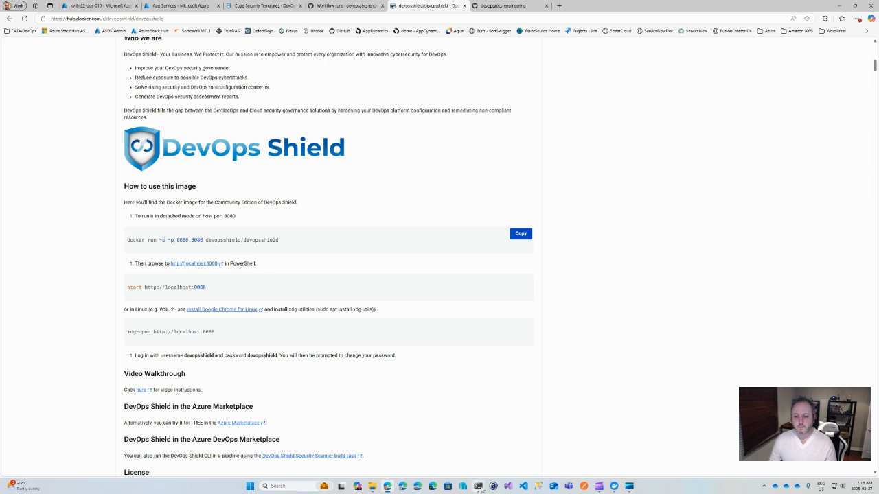
Step: Switch to PowerShell and run the copied command docker run -d -p 8080:8080 devopsshield/devopsshield
left_click(478, 486)
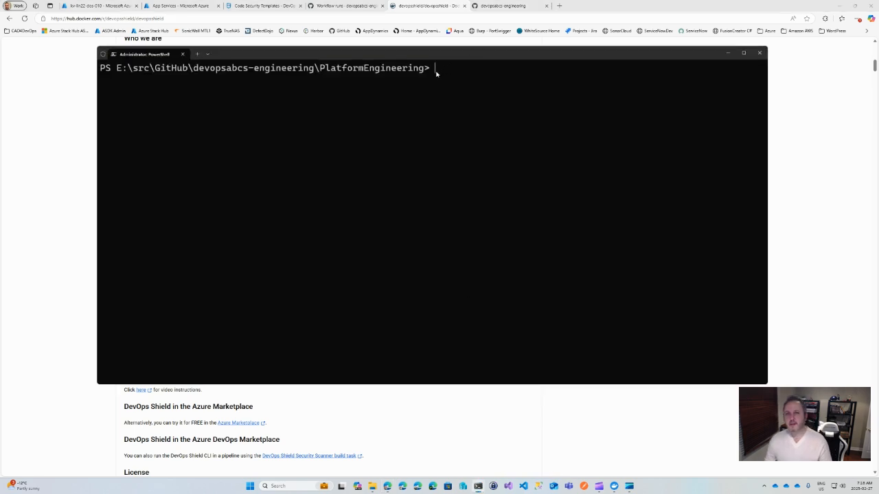
key("ctrl+v")
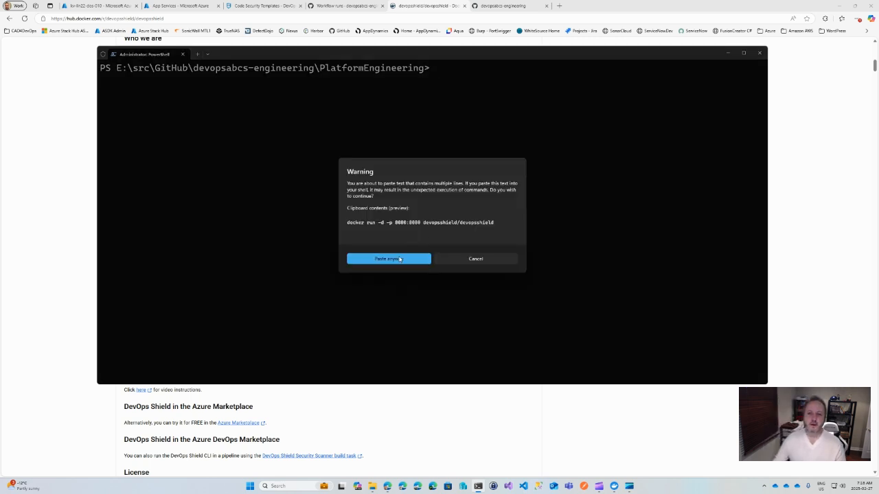
key("Return")
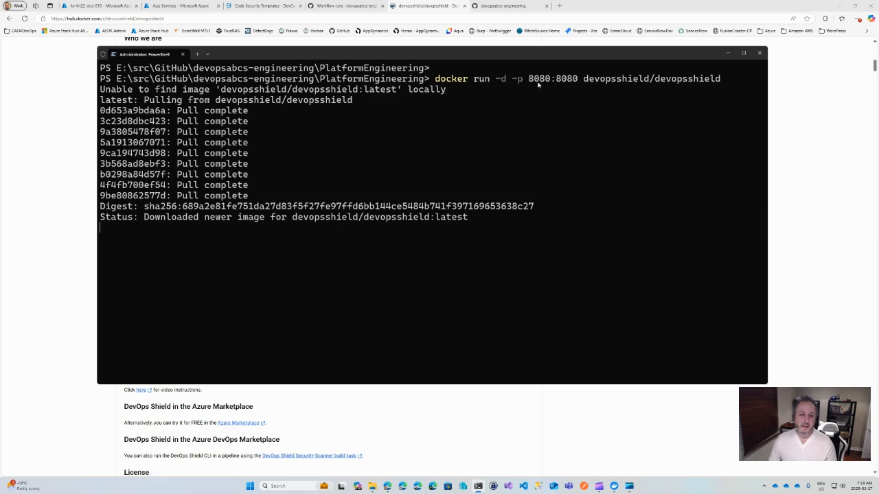
key("Return")
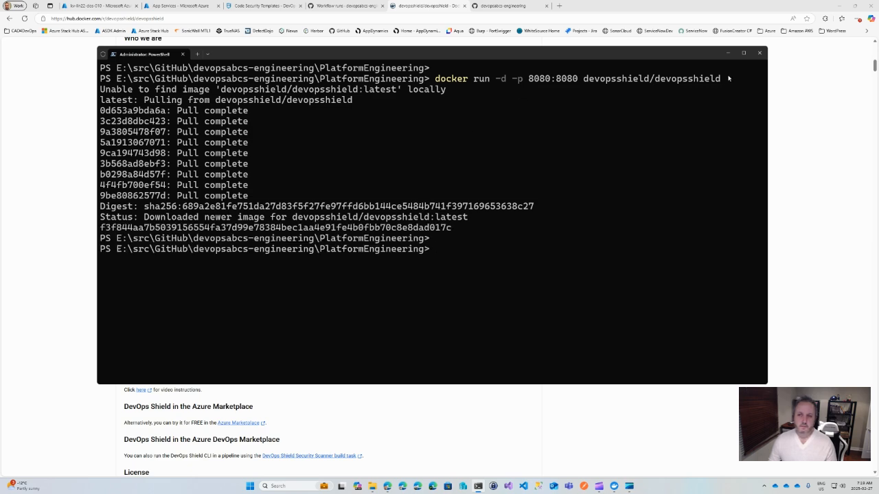
left_click(728, 53)
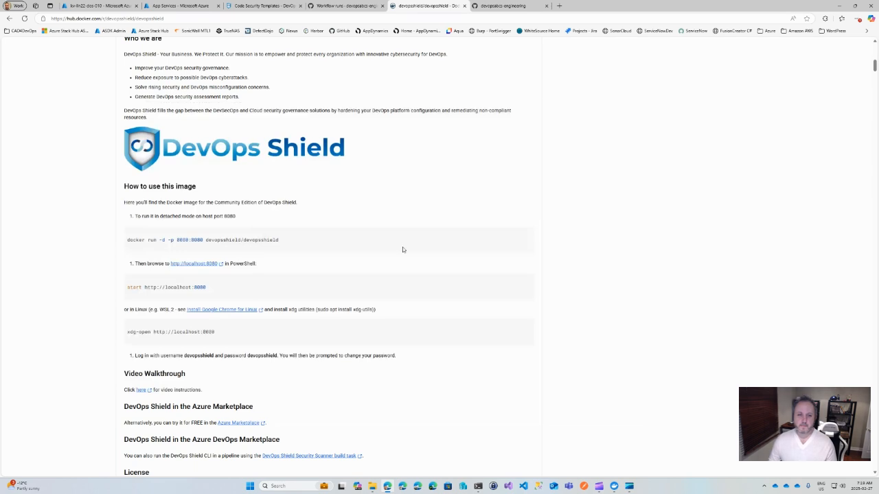
left_click(195, 264)
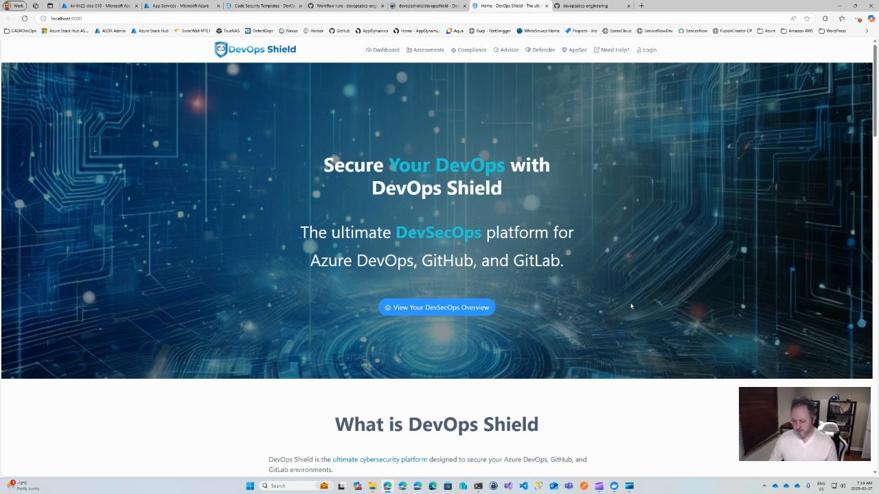
scroll(631, 306, "down", 10)
scroll(619, 307, "down", 1)
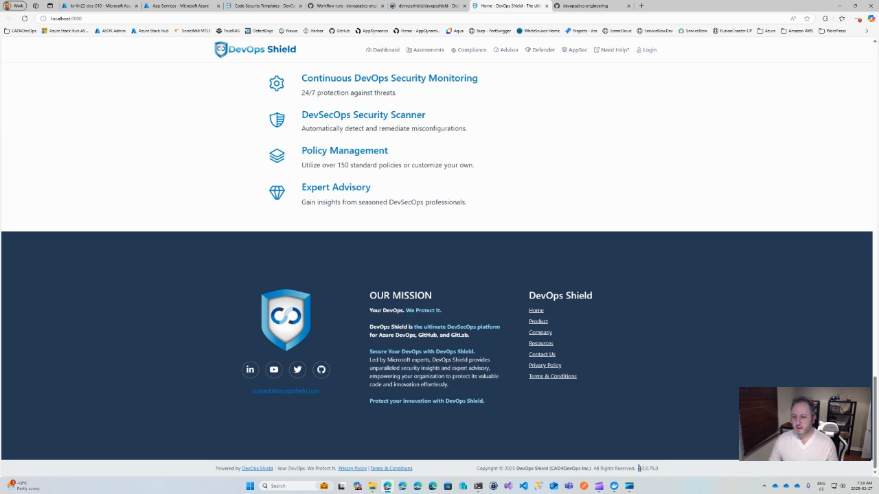
double_click(639, 468)
scroll(664, 351, "up", 4)
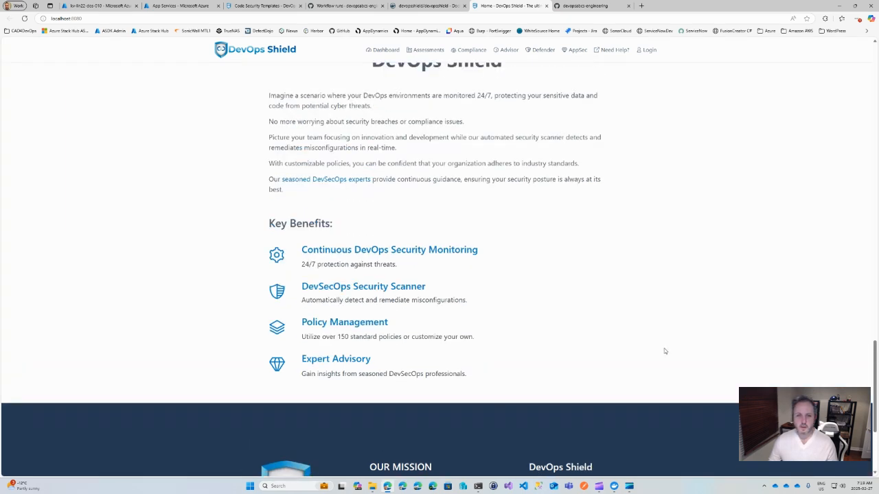
scroll(664, 351, "up", 12)
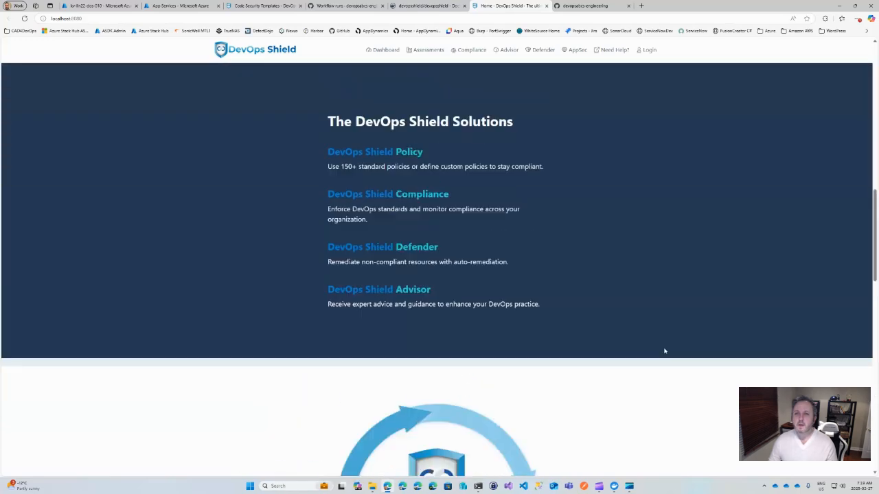
scroll(664, 351, "up", 7)
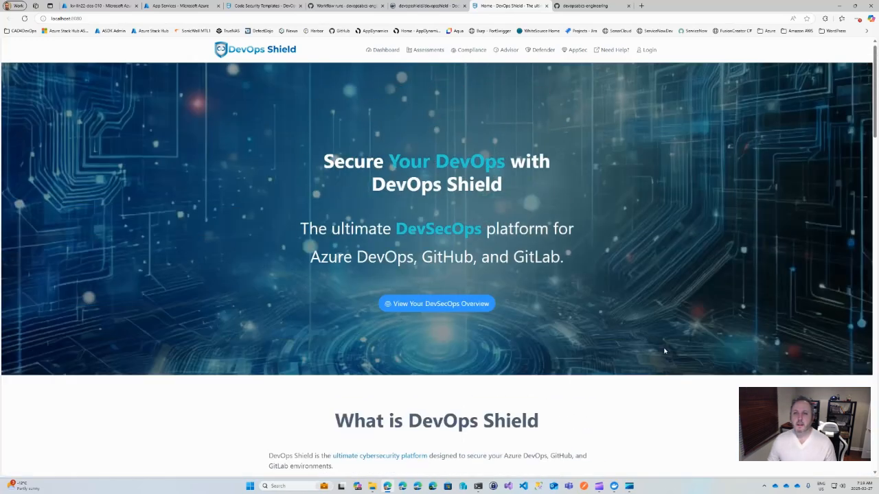
Step: Log in to DevOps Shield with the username devopsshield, replacing the prefilled password with the first-time account password
left_click(646, 51)
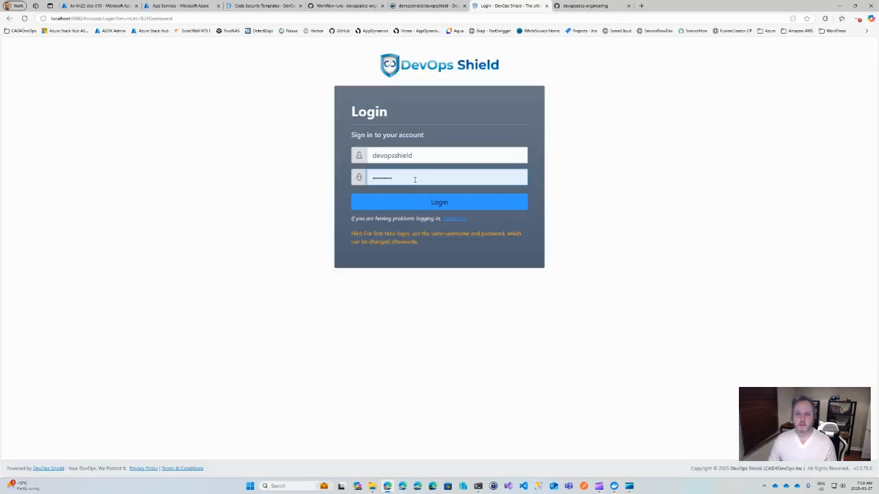
double_click(415, 179)
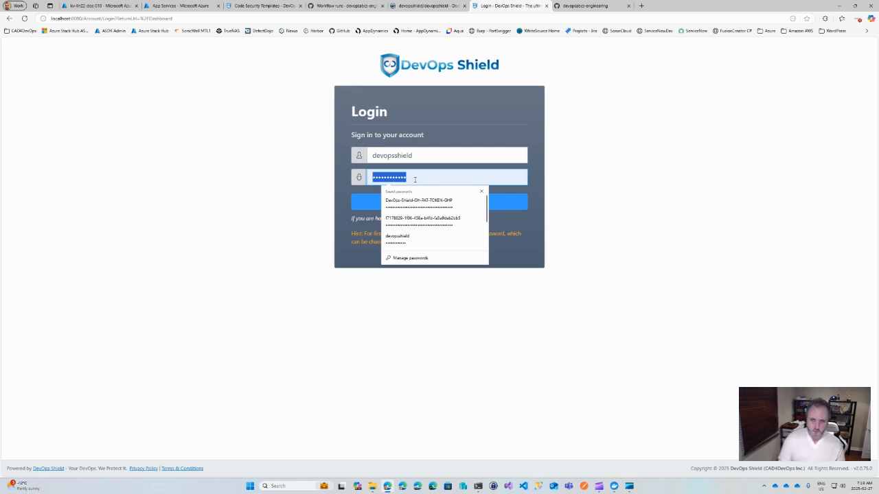
key("BackSpace")
type("dev")
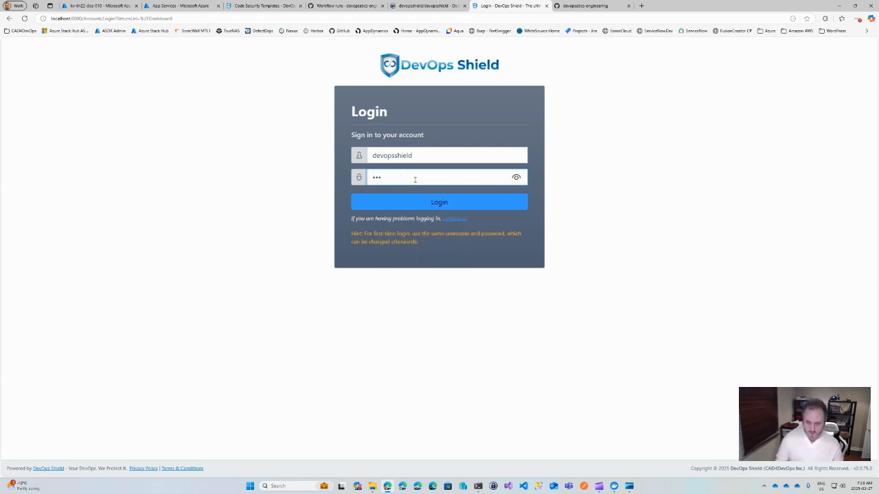
type("opsshield")
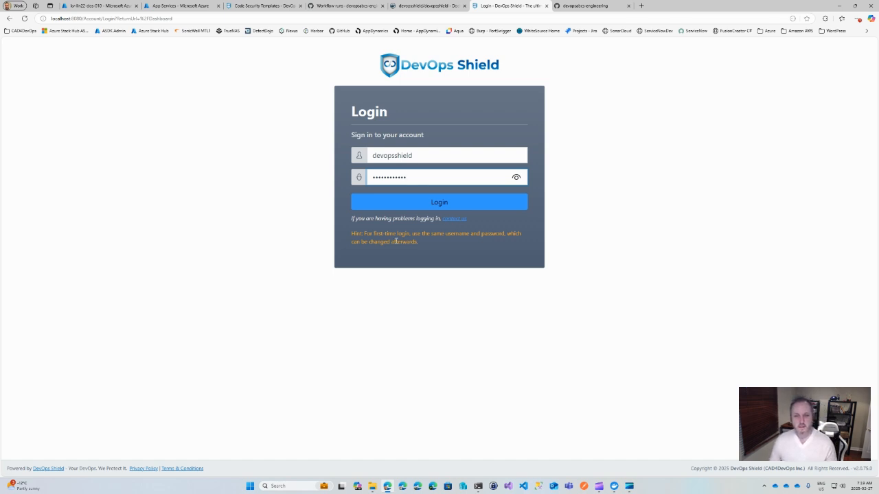
left_click(435, 203)
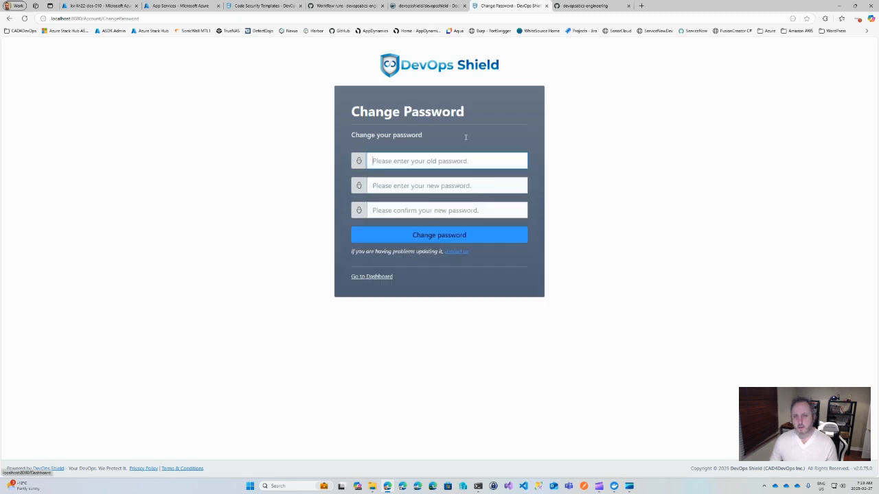
Step: Skip the password change, continue to the dashboard and open Quick Setup from the setup configuration wizard
left_click(379, 278)
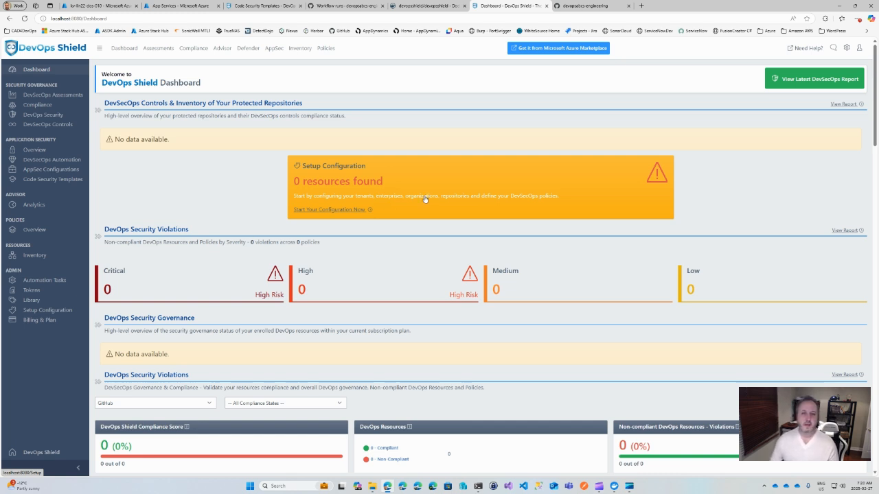
left_click(330, 211)
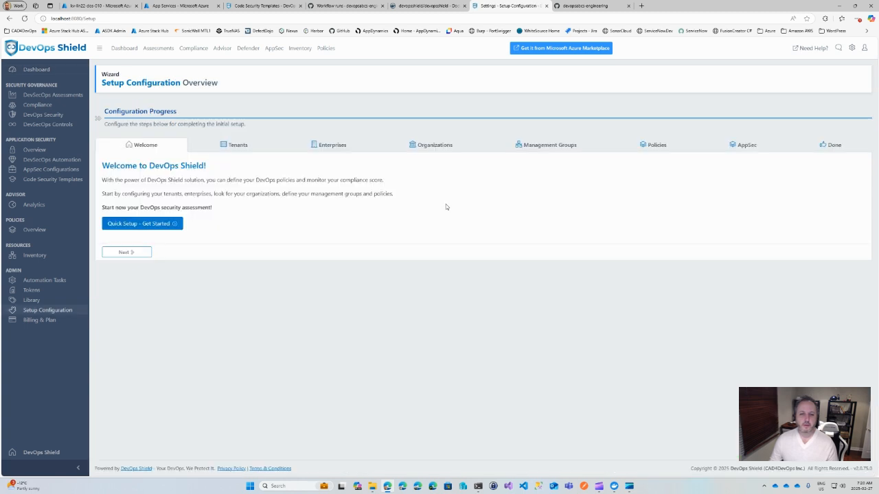
left_click(134, 229)
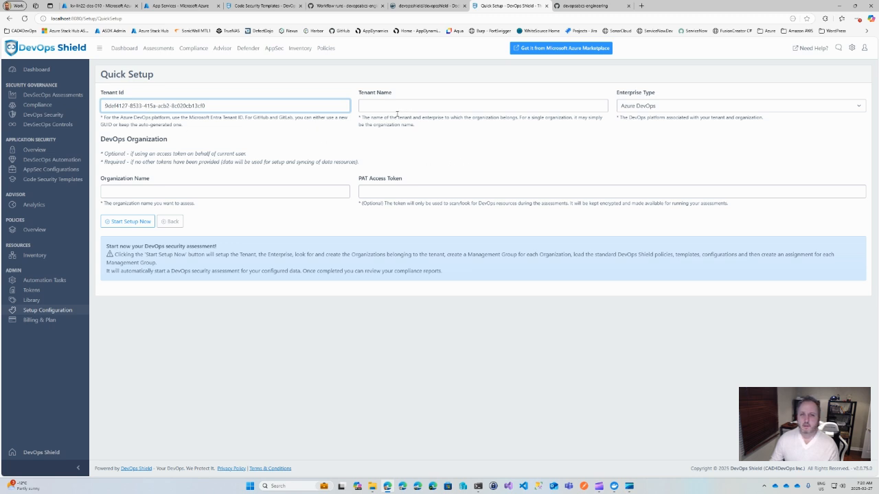
Step: Set the Quick Setup tenant name to GitHub Demo Tenant
left_click(374, 108)
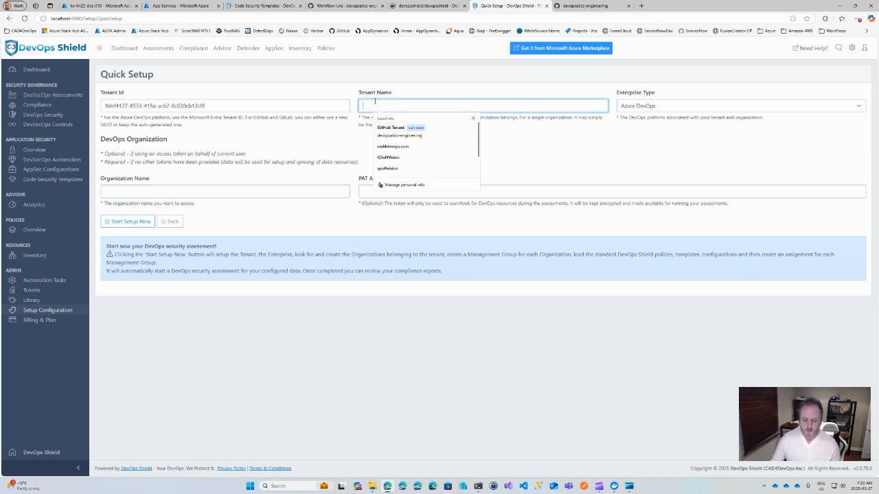
type("GitHub")
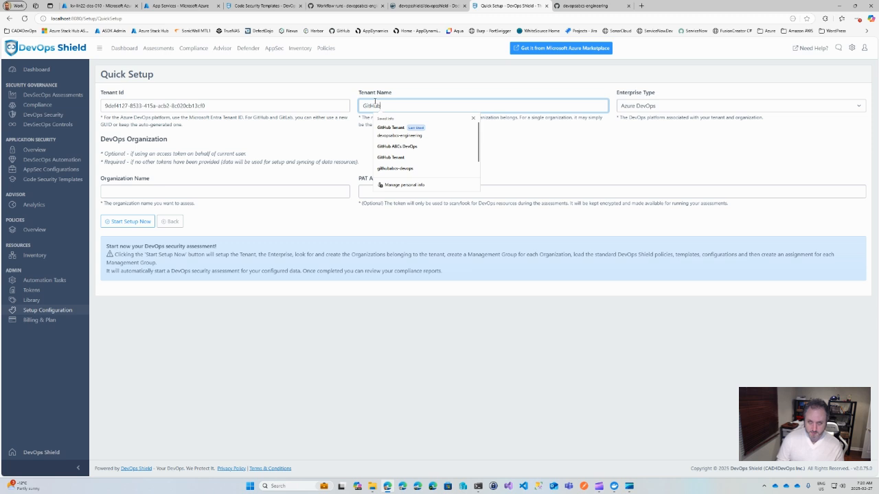
type(" Demo")
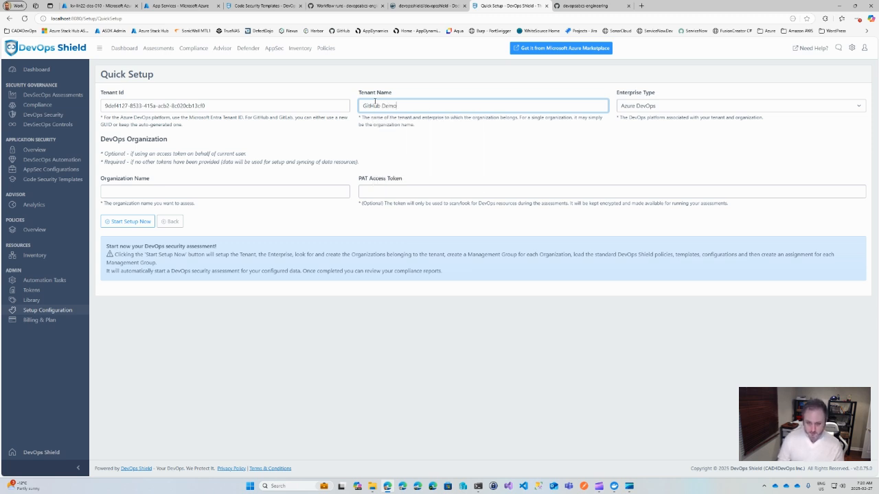
type(" Tehnant")
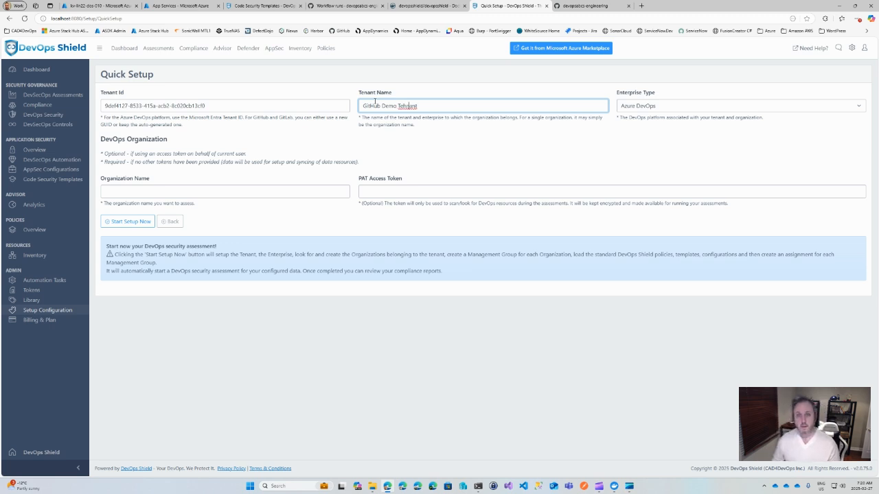
key("BackSpace")
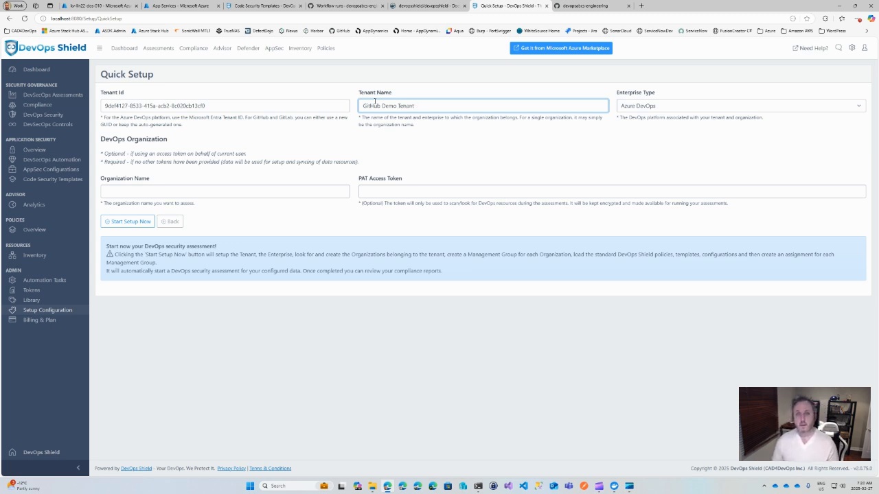
Step: Choose GitHub as the enterprise type and fill in devopsabcs-engineering as the organization name
left_click(670, 112)
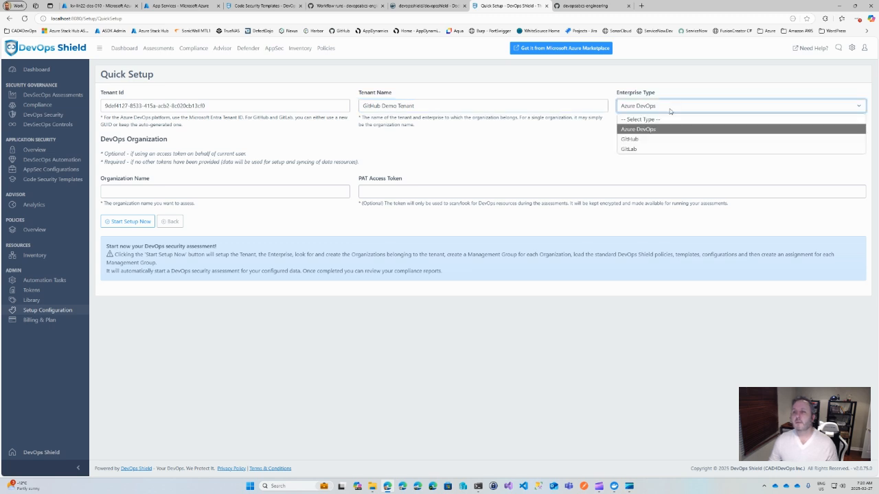
left_click(631, 139)
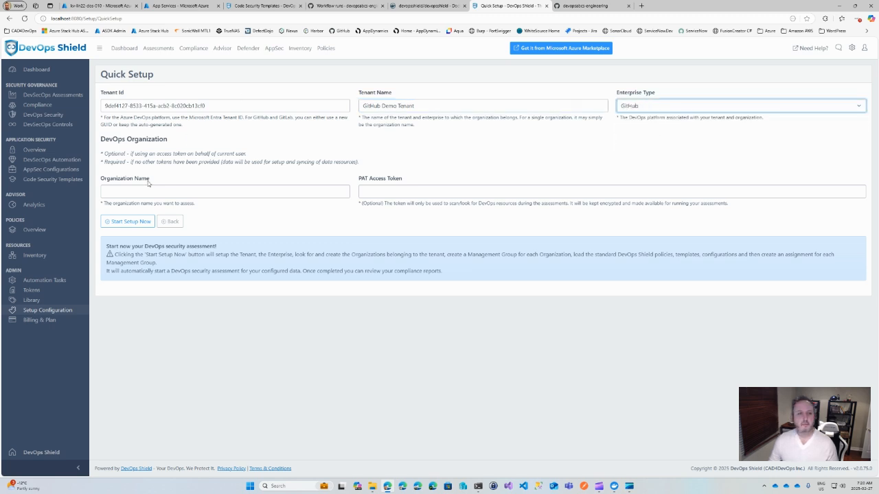
left_click(120, 191)
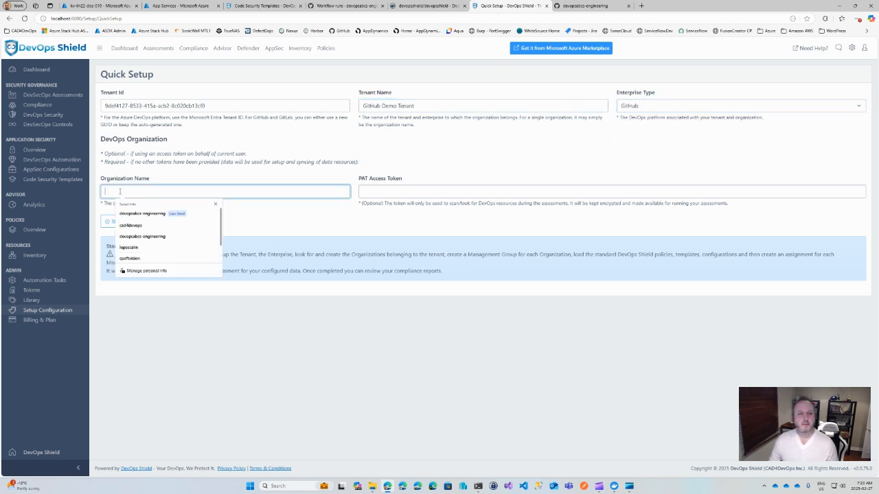
left_click(145, 214)
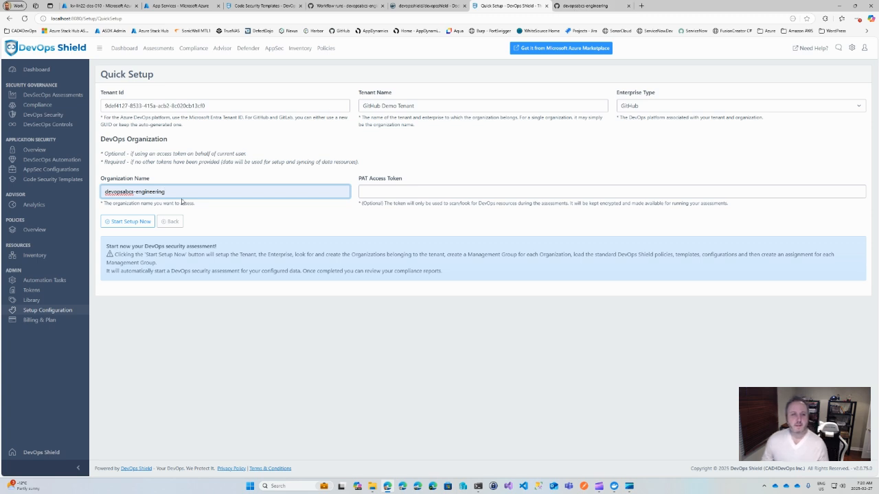
Step: Switch to the Azure portal and copy the secret value of DevOps-Shield-ADO-PAT-TOKEN-devopsshield from the kv-lin22-dos-010 key vault
left_click(397, 197)
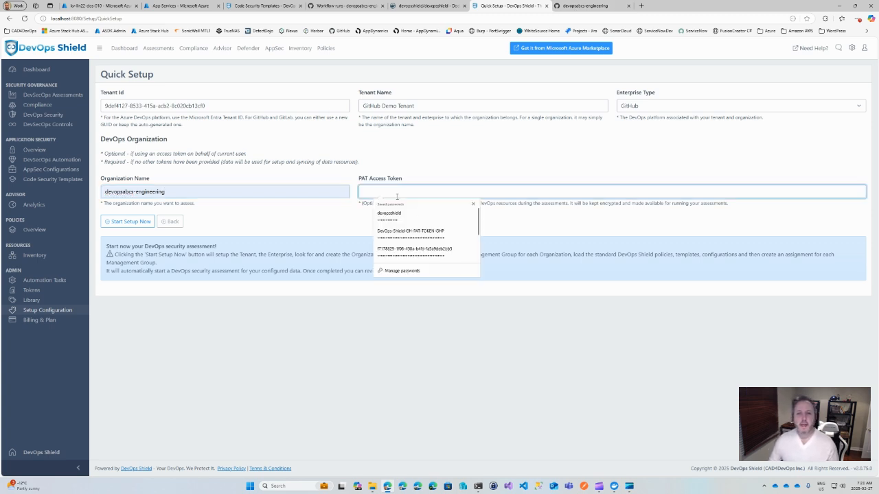
left_click(445, 154)
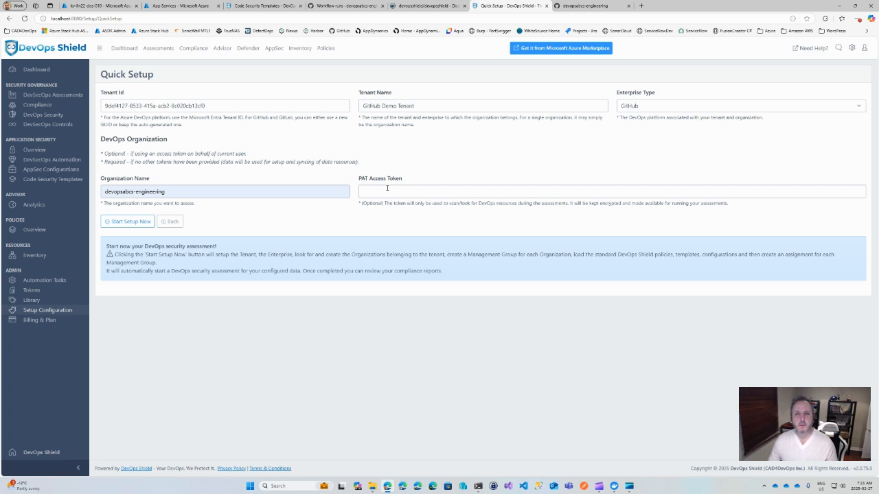
left_click(97, 5)
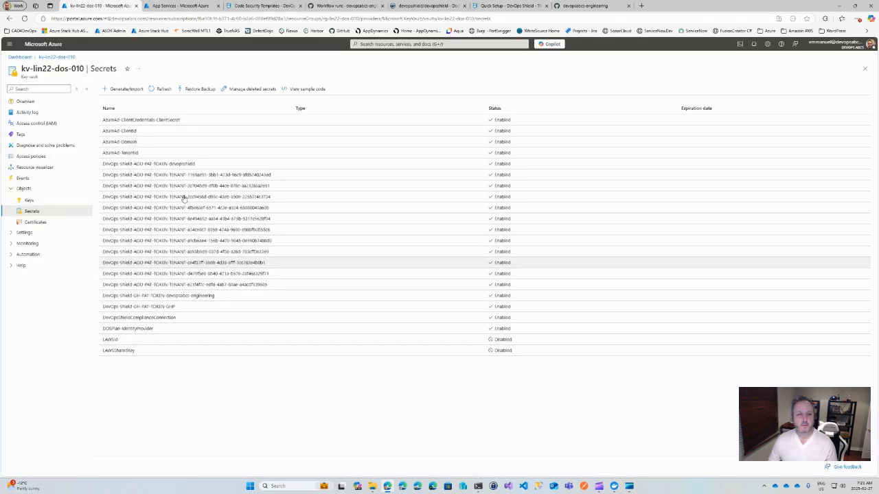
left_click(164, 166)
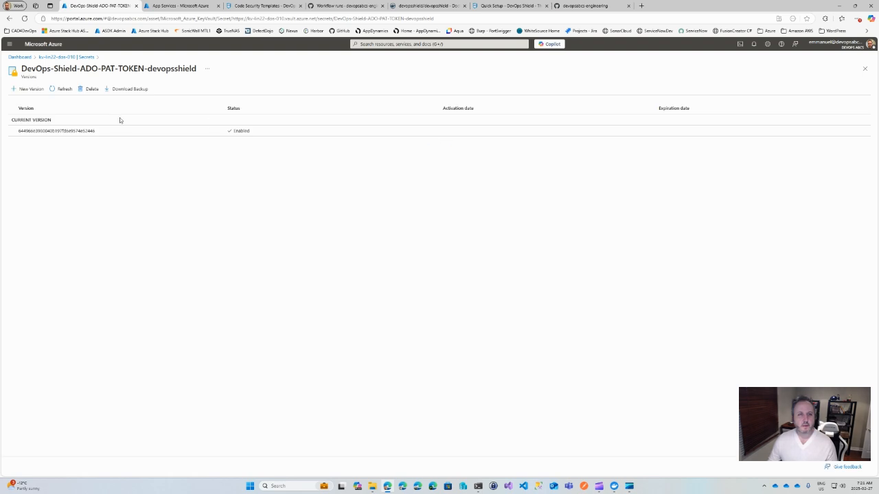
left_click(87, 130)
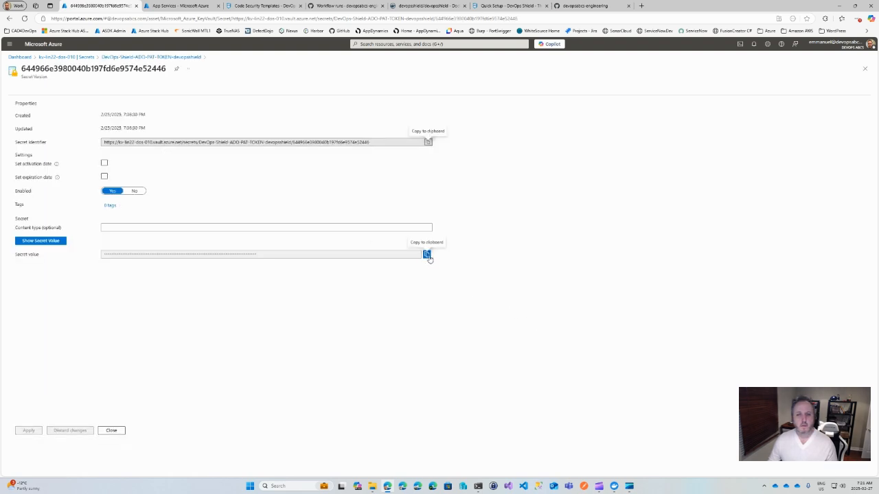
left_click(426, 254)
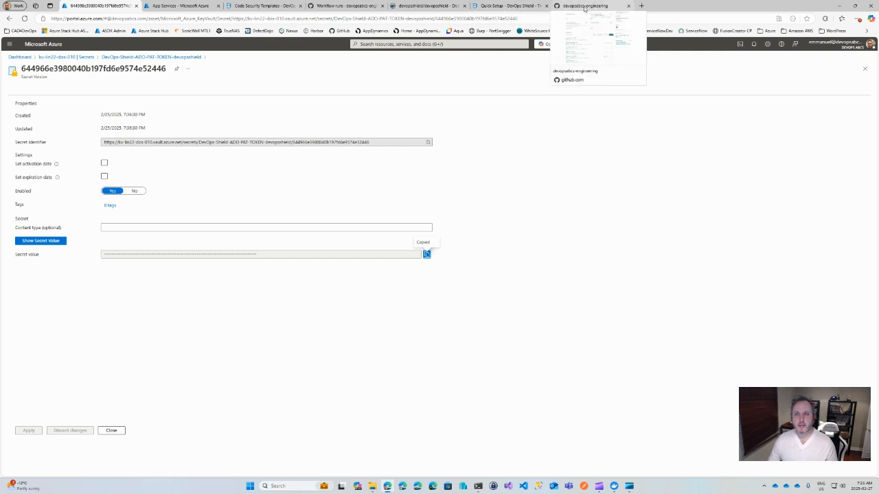
Step: Return to Quick Setup, paste the copied token into the PAT Access Token field and clear the field again
left_click(504, 6)
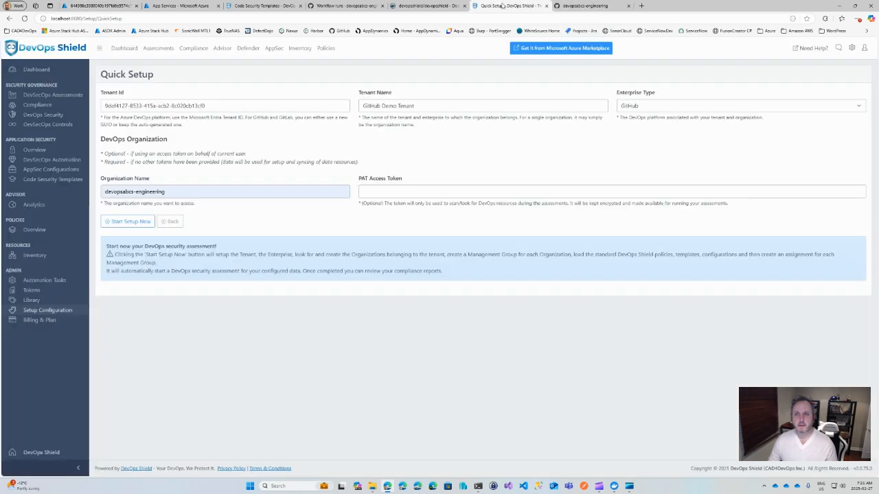
left_click(367, 194)
key("ctrl+v")
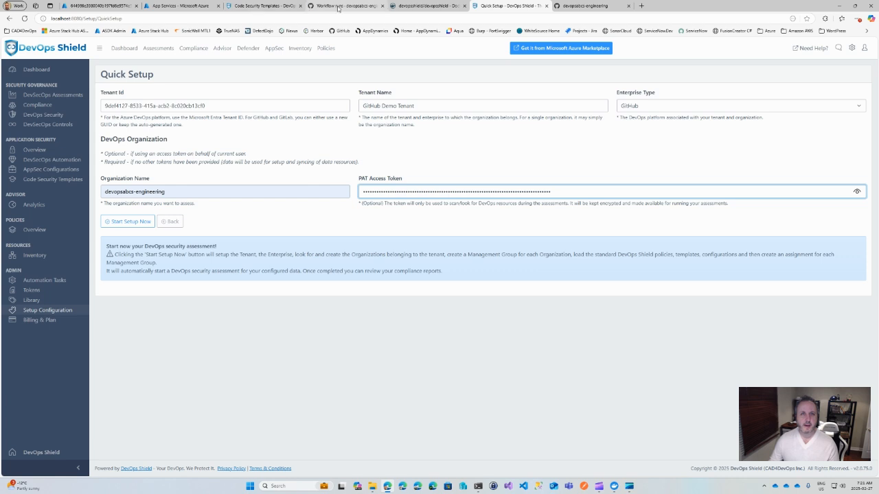
key("ctrl+a")
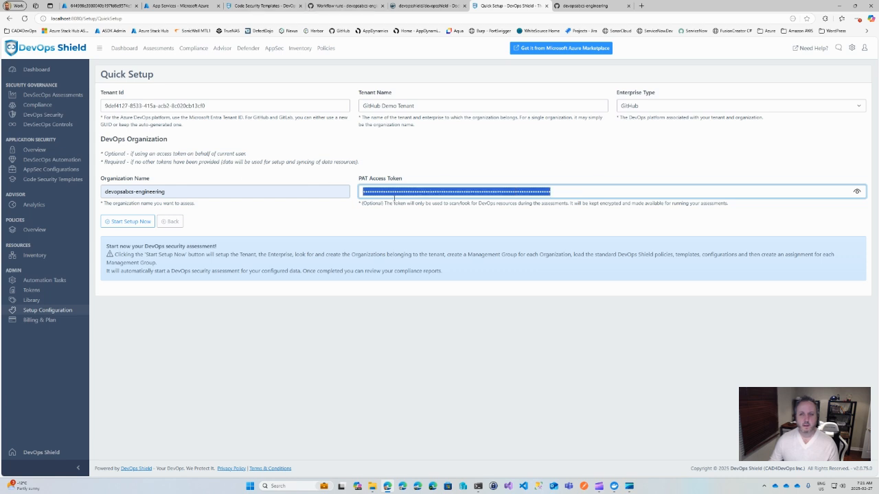
key("BackSpace")
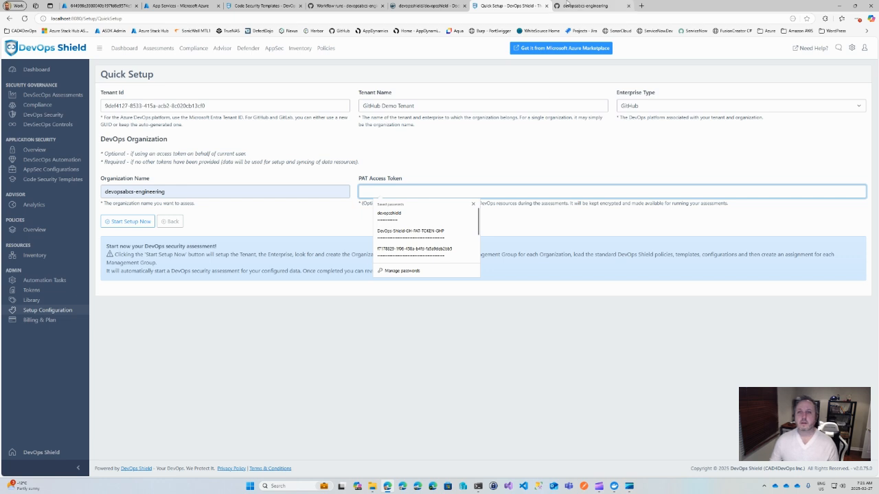
Step: Go back to the key vault's secrets in the Azure portal and copy the secret value of DevOps-Shield-GH-PAT-TOKEN-devopsabcs-engineering
left_click(104, 7)
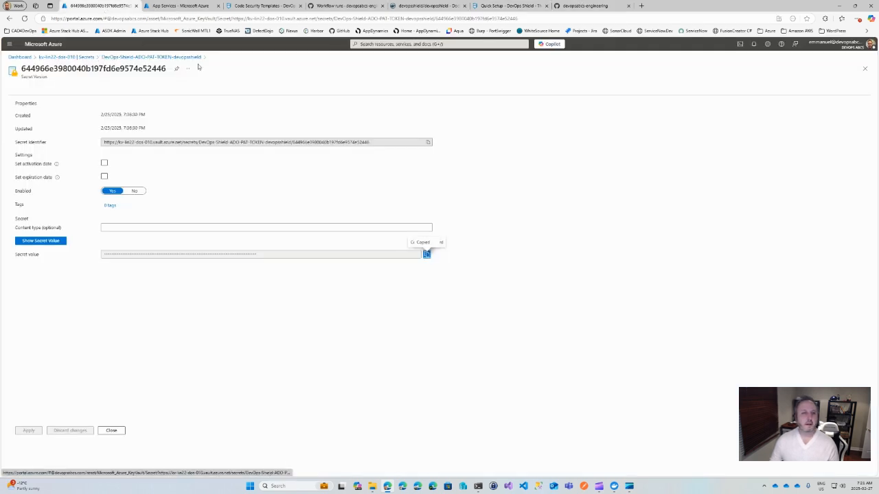
left_click(86, 58)
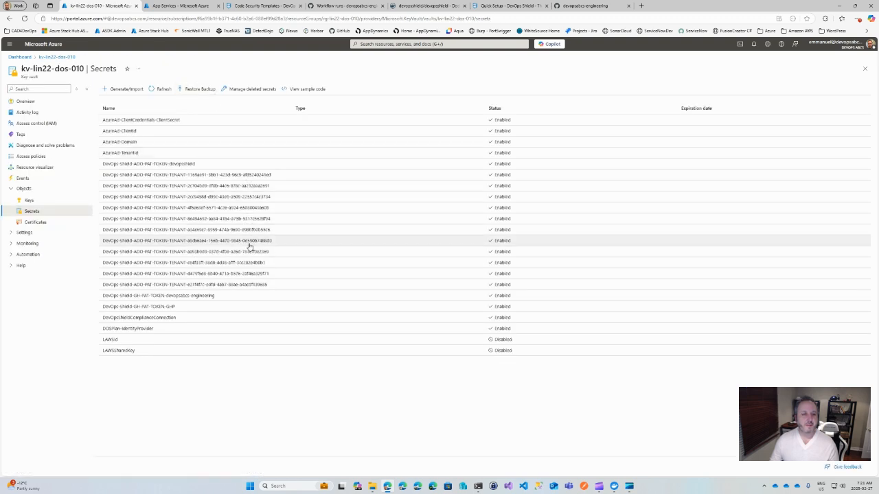
left_click(168, 297)
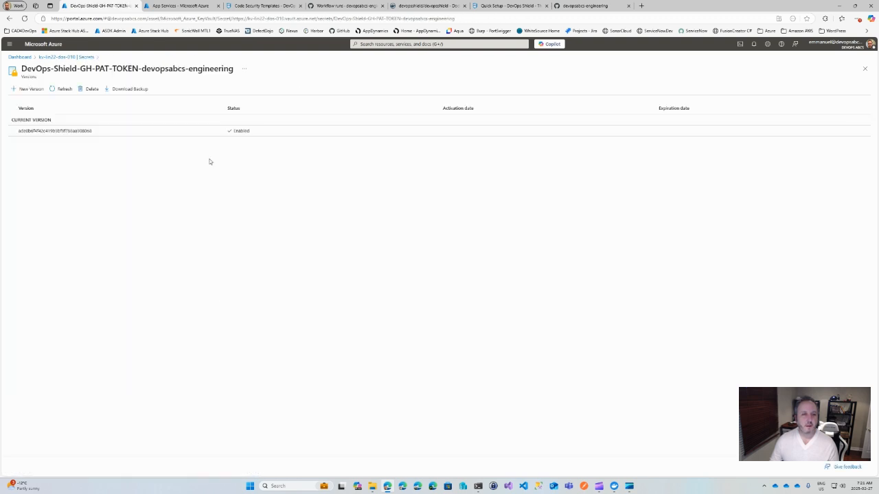
left_click(58, 130)
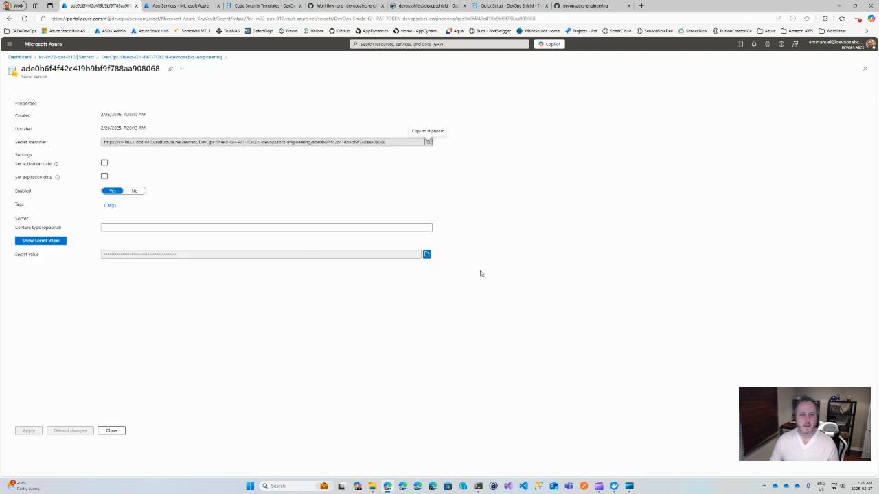
left_click(426, 254)
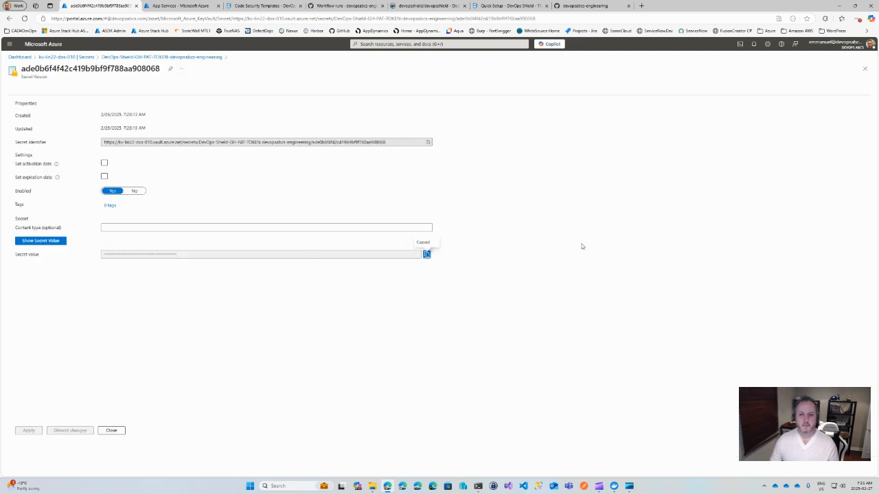
Step: Paste the copied token into Quick Setup's PAT Access Token field, start the setup and dismiss the browser's password-saving notice
left_click(579, 5)
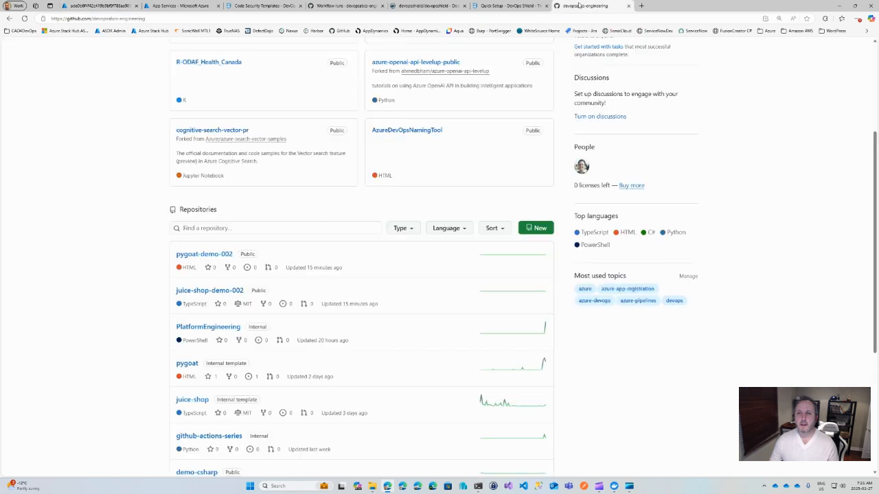
left_click(512, 6)
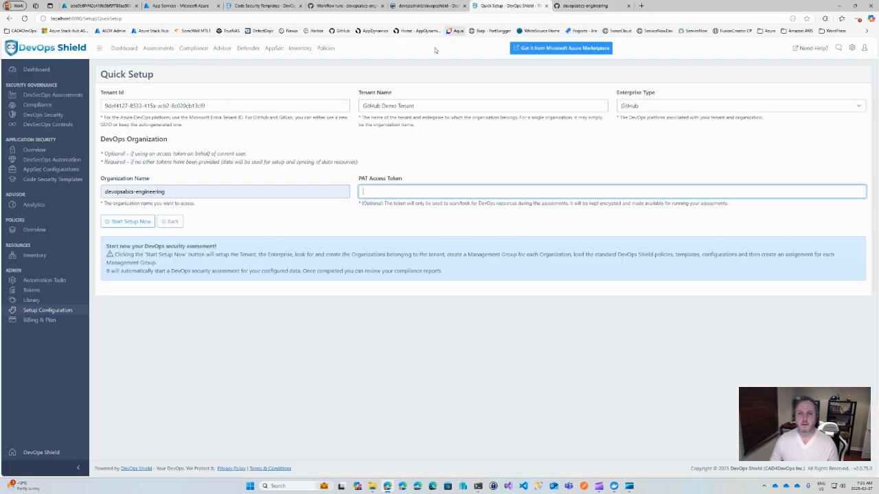
left_click(388, 191)
key("ctrl+v")
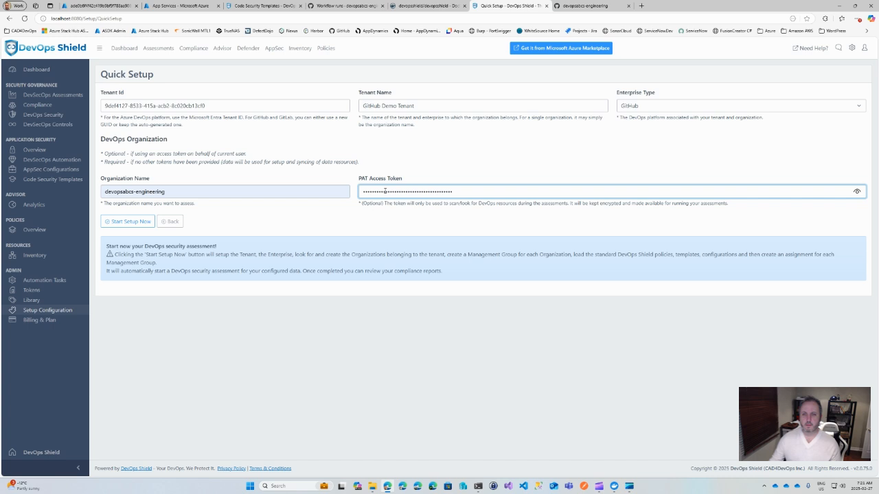
left_click(132, 225)
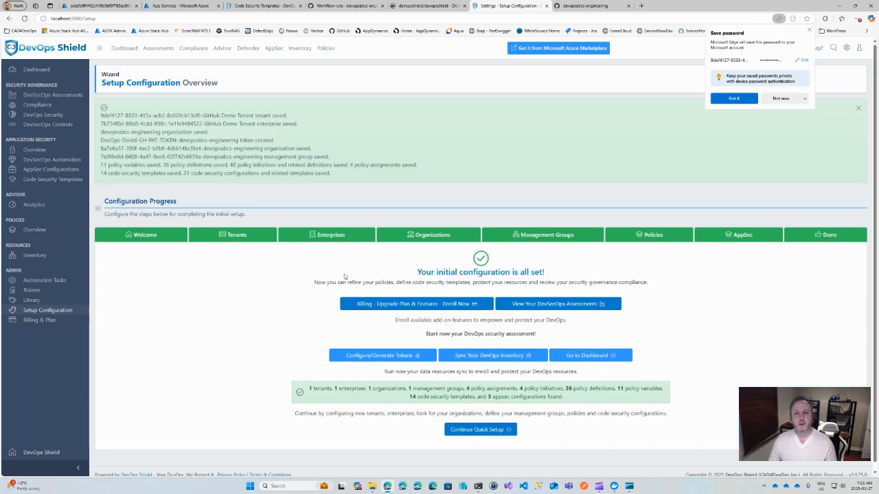
left_click(733, 98)
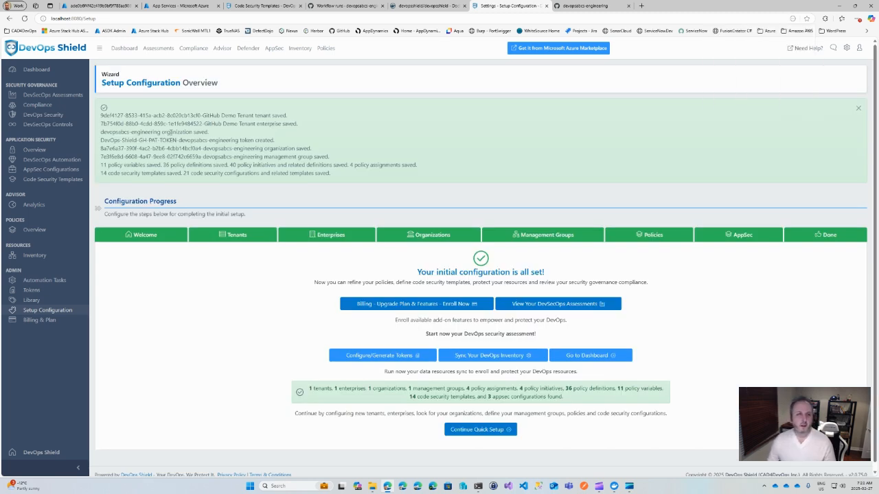
Step: Check the automation tasks and latest sync logs, and return to the Setup Configuration overview
left_click(38, 282)
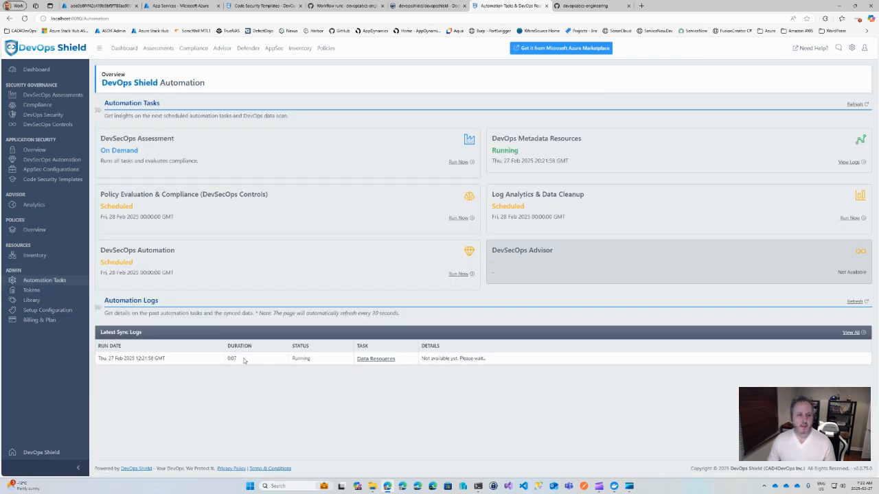
left_click(51, 312)
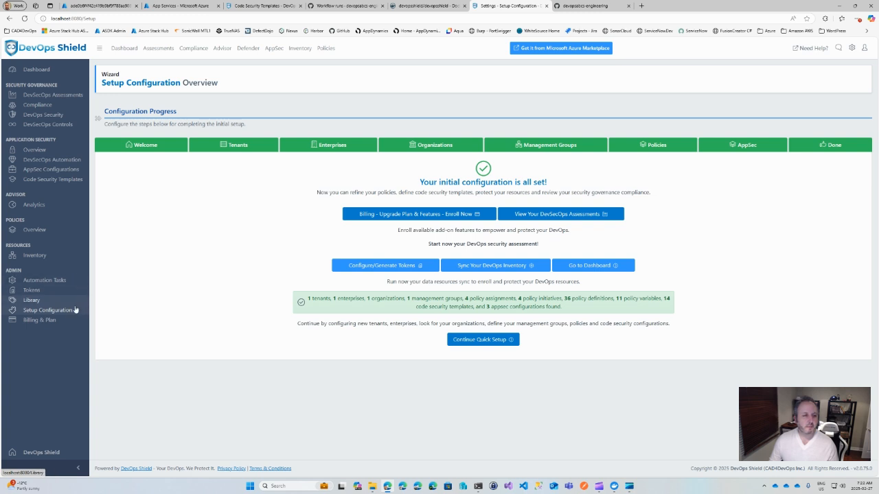
Step: Start a new token on the Tokens page and name it DevOps-Shield-GH-PAT-TOKEN-GHP, using the GitHub personal access token format
left_click(31, 290)
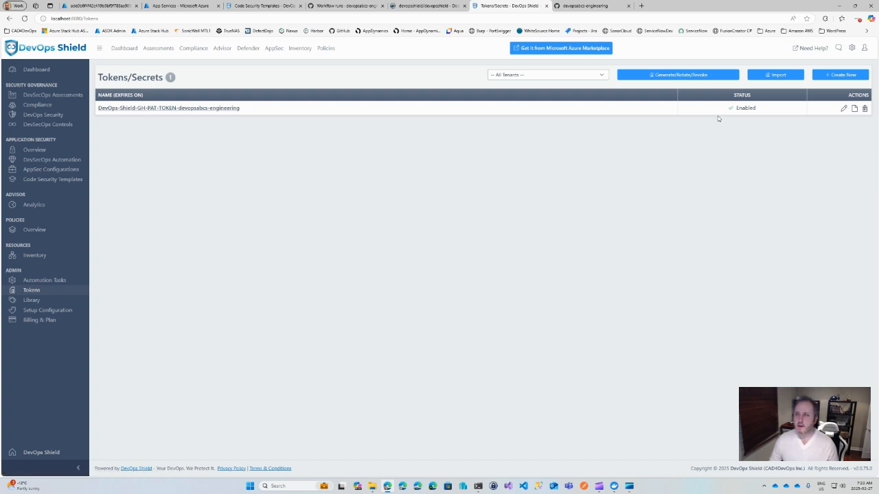
left_click(840, 76)
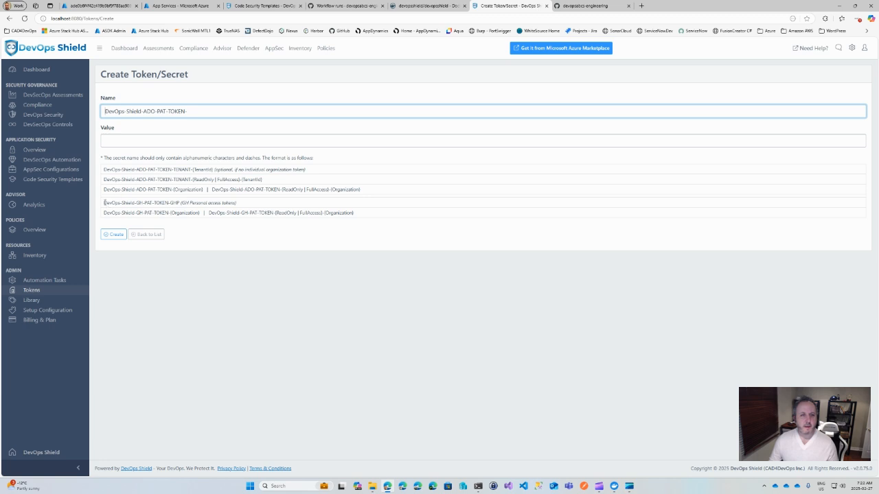
left_click_drag(103, 203, 171, 204)
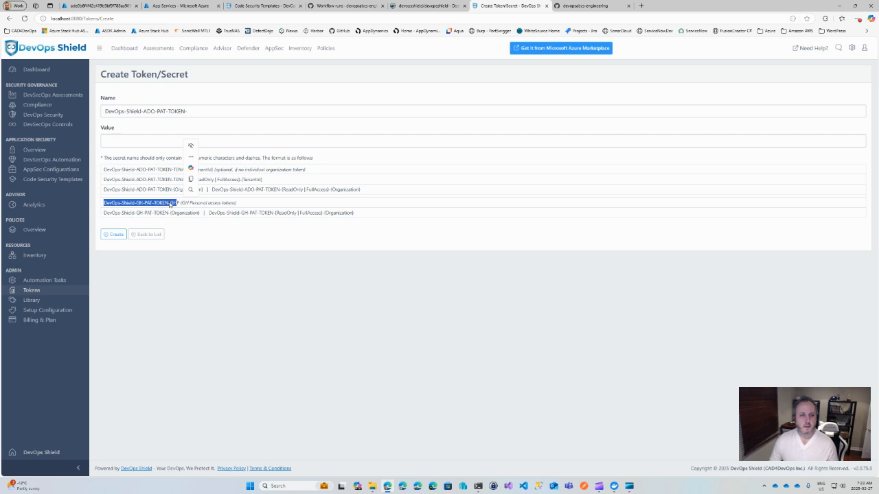
right_click(170, 205)
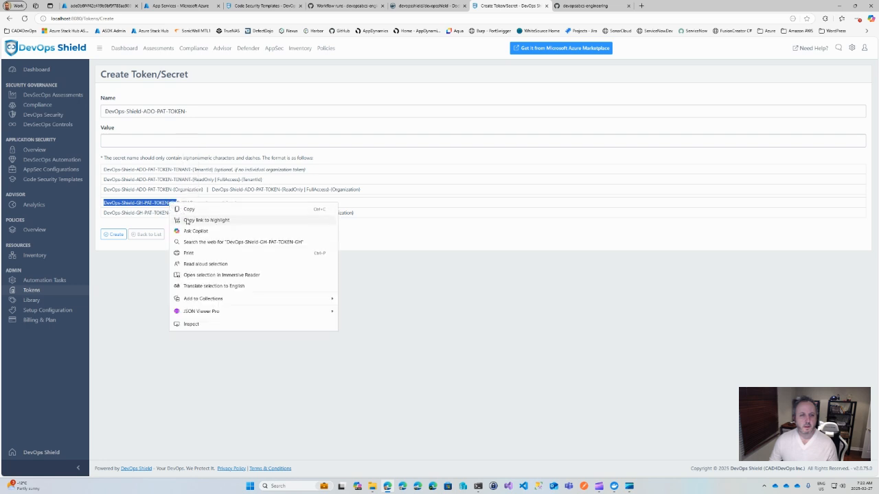
left_click(192, 209)
left_click(203, 113)
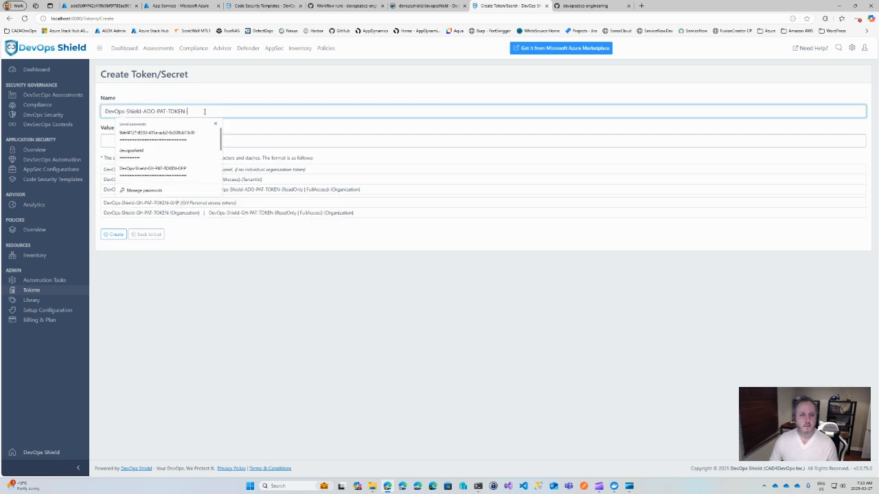
key("ctrl+a")
key("ctrl+v")
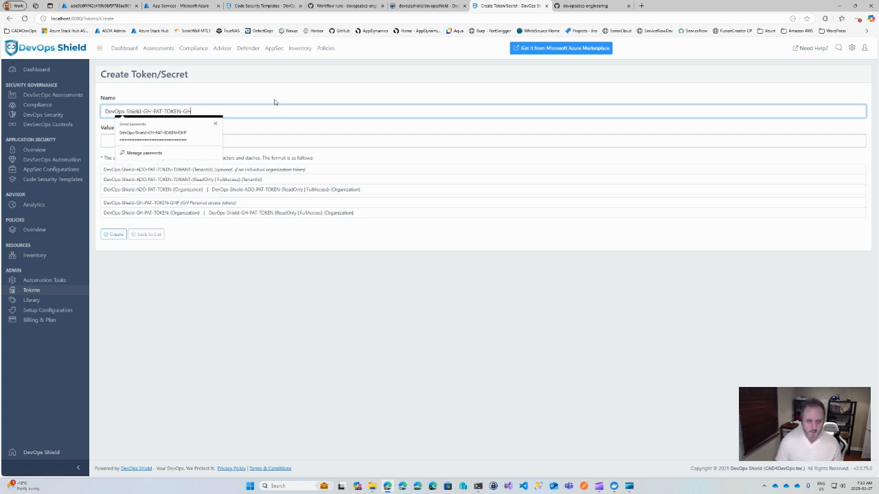
type("P")
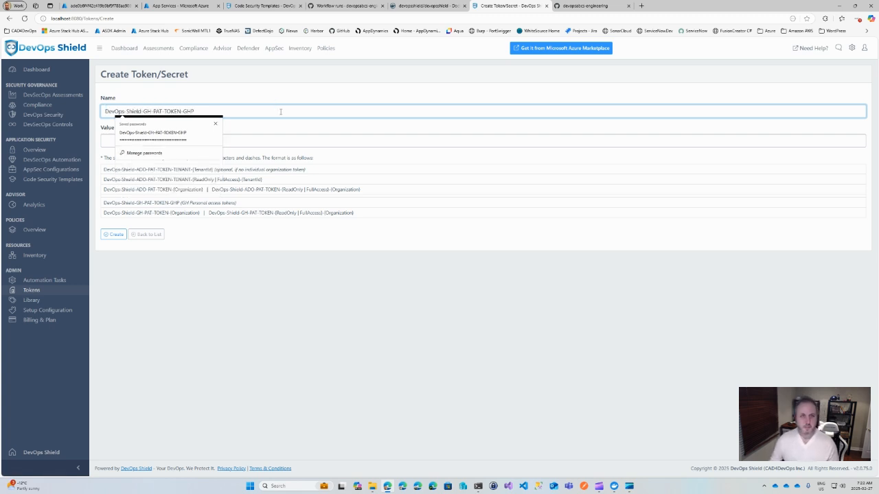
left_click(267, 131)
left_click(156, 138)
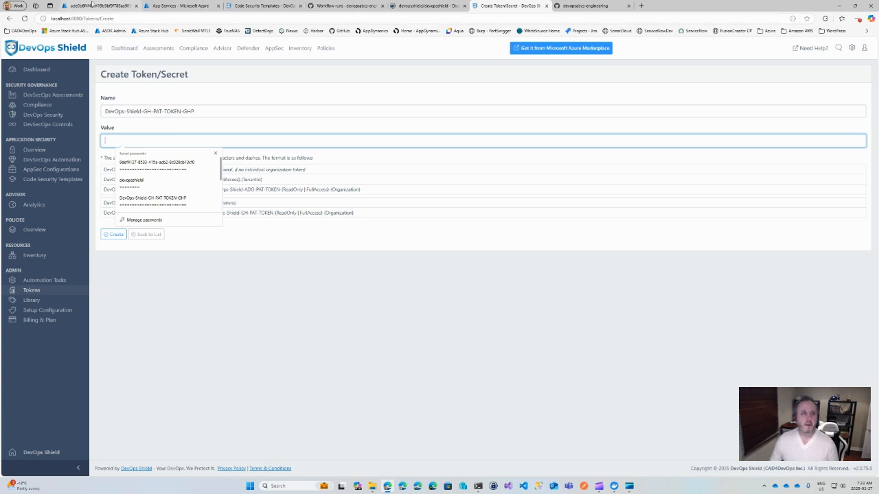
Step: Go to the key vault's secrets in the Azure portal and copy the current version's secret value of DevOps-Shield-GH-PAT-TOKEN-GHP
left_click(92, 4)
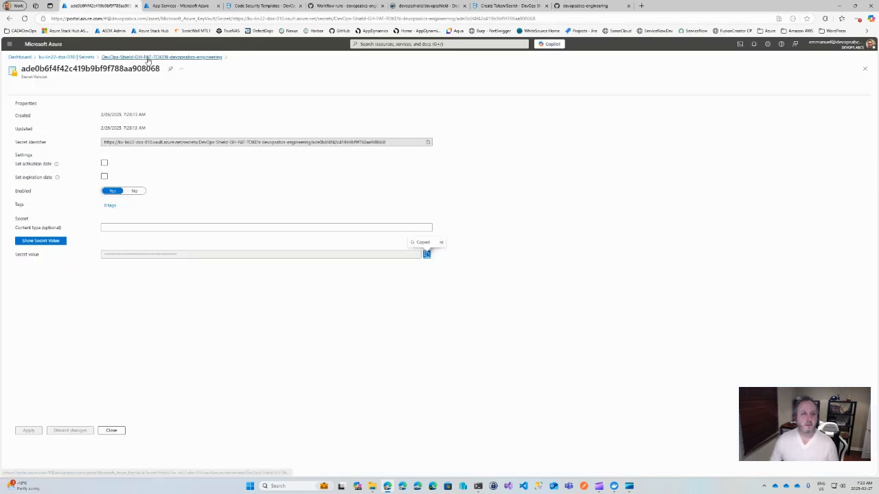
left_click(85, 57)
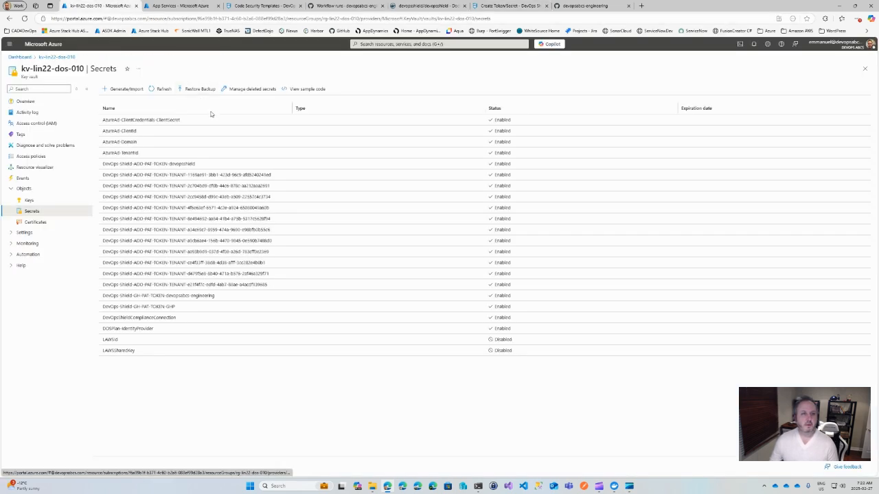
left_click(158, 307)
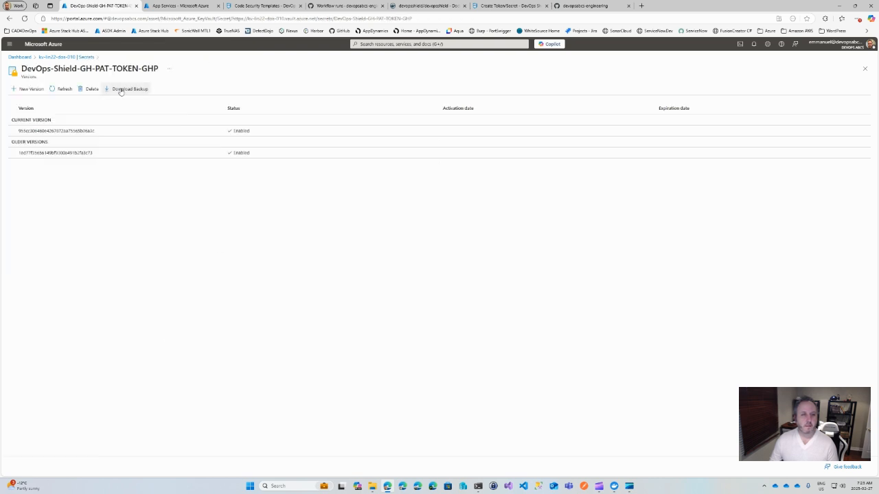
left_click(75, 131)
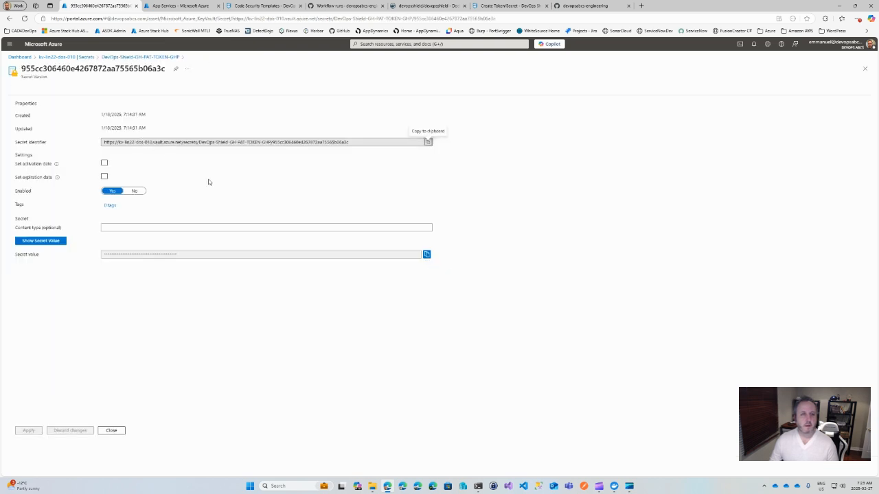
left_click(427, 254)
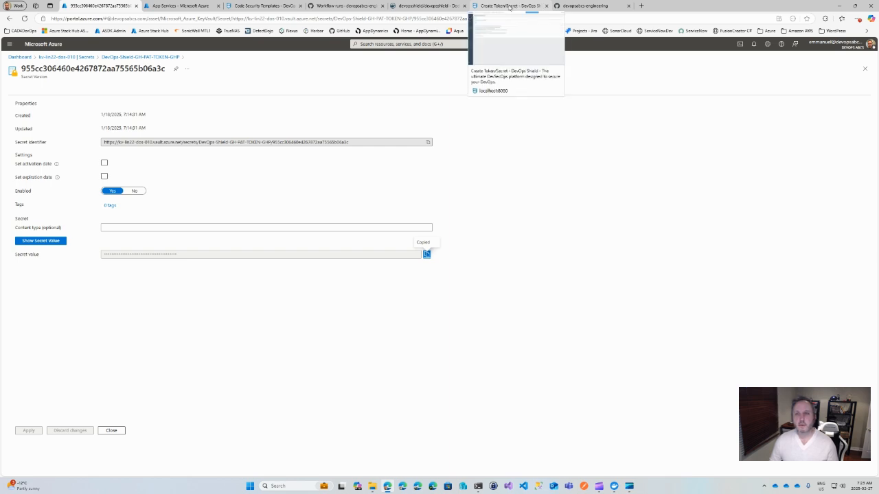
Step: Return to DevOps Shield, paste the copied token into the new secret's Value field and create the token
left_click(509, 6)
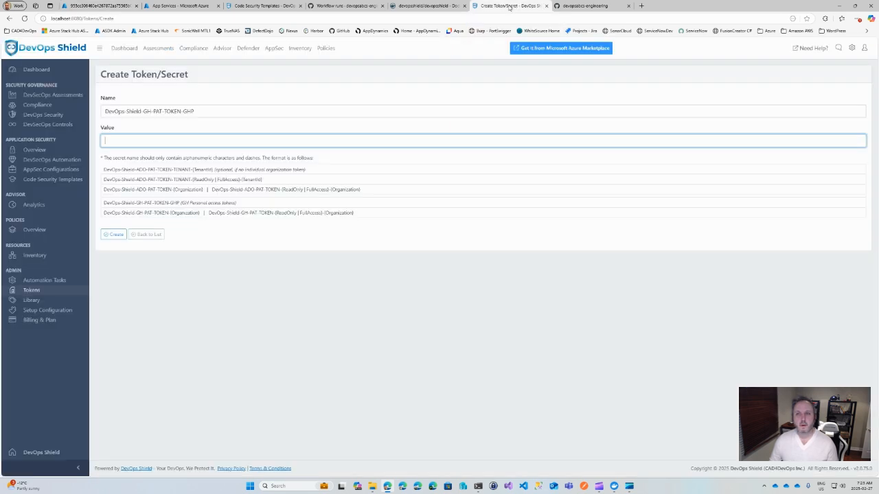
left_click(116, 137)
key("ctrl+v")
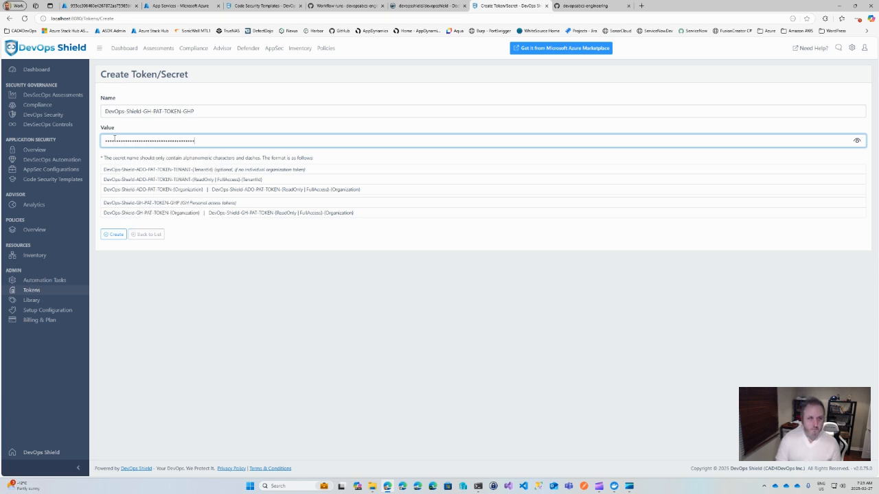
left_click(110, 234)
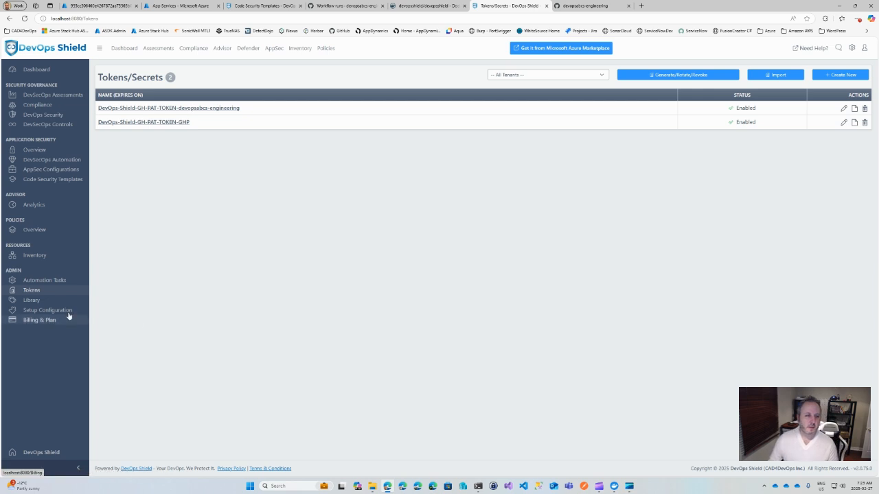
Step: Review the automation tasks with their latest sync logs, and the DevSecOps Controls overview of the protected repositories
left_click(44, 281)
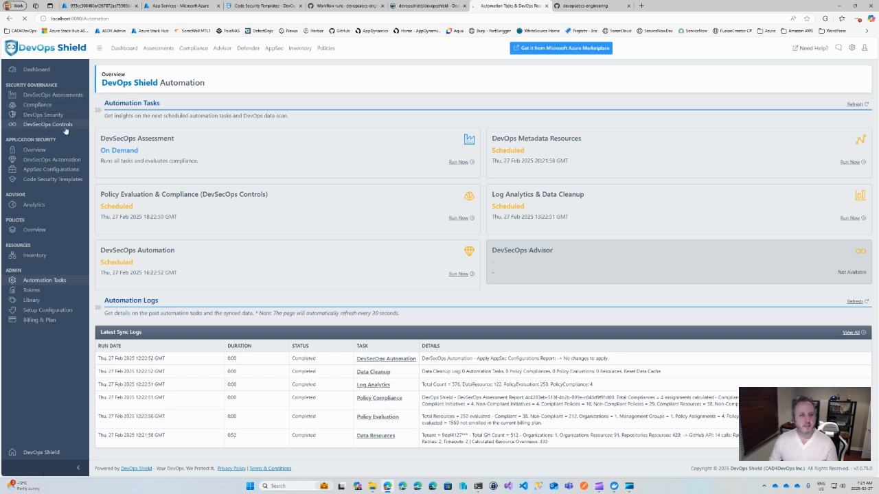
left_click(42, 124)
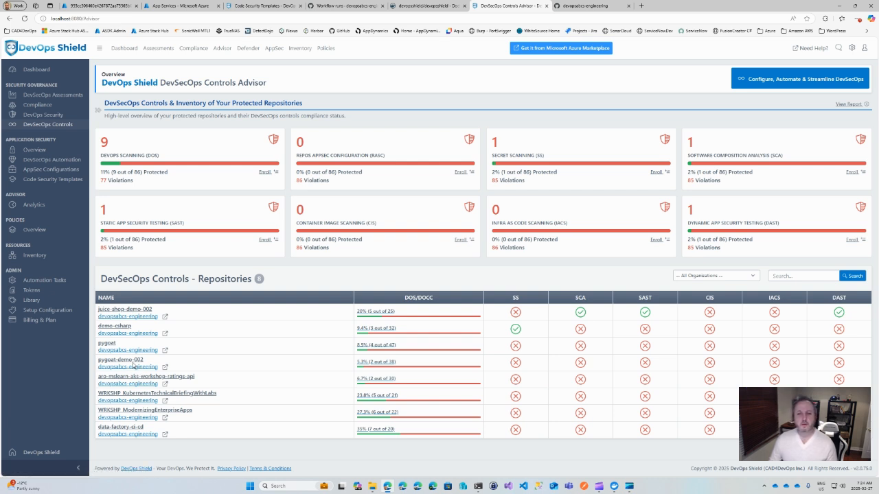
Step: Look through both pages of code security templates, and the AppSec configurations with their options for applying one to repositories
left_click(53, 180)
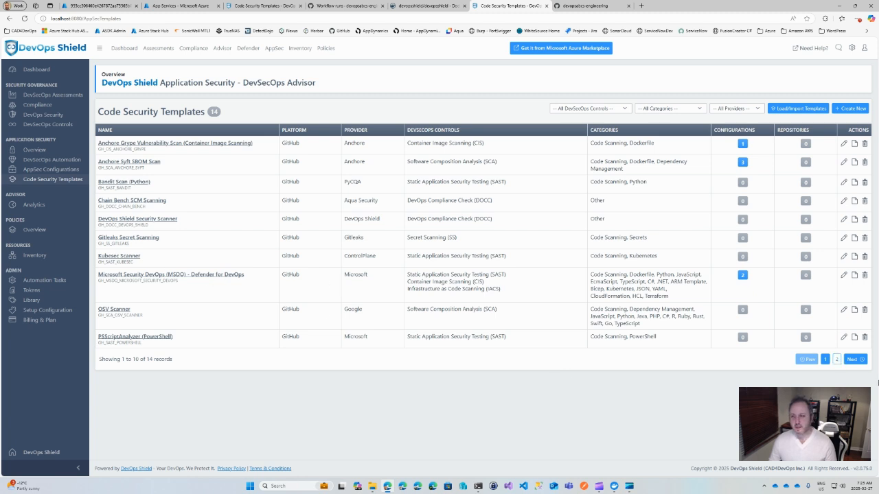
left_click(851, 359)
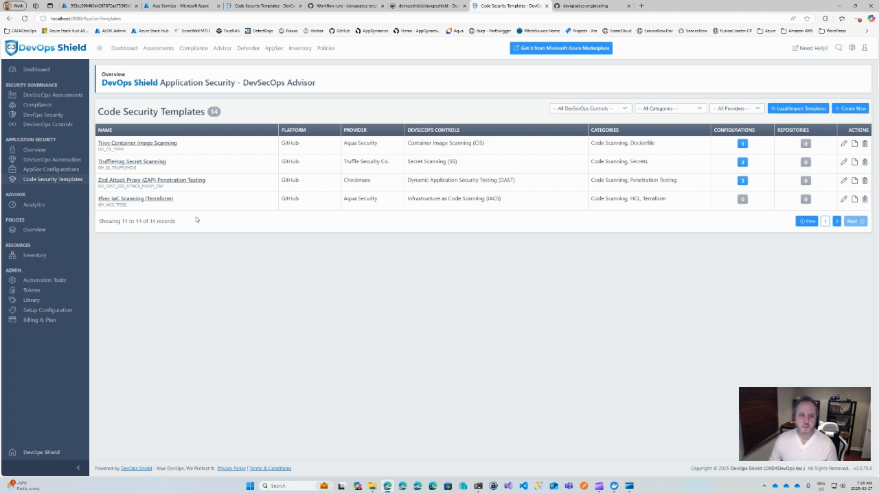
left_click(60, 171)
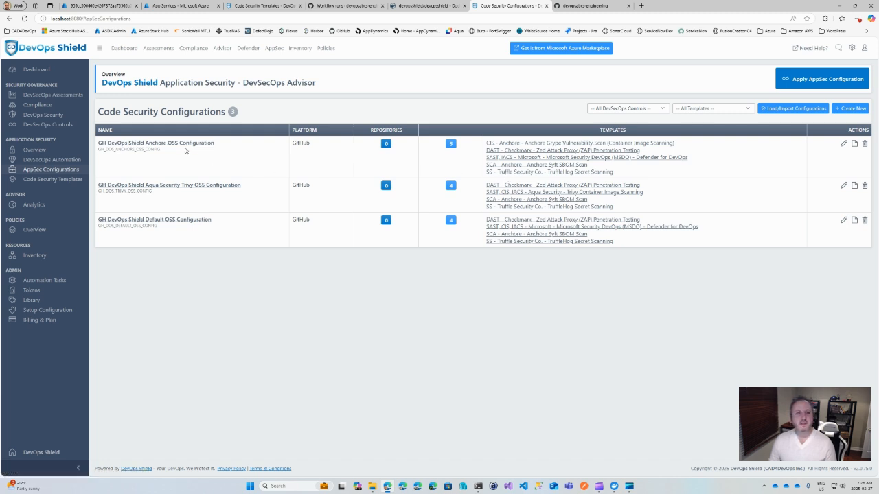
left_click(820, 78)
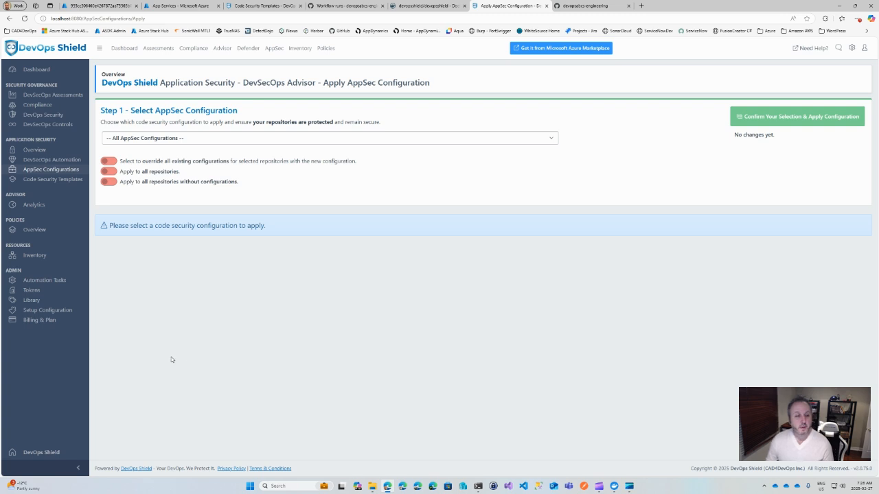
Step: Review the Billing & Plan summary, open the resource enrollment page and look through the available DevOps inventory down to its end
left_click(37, 321)
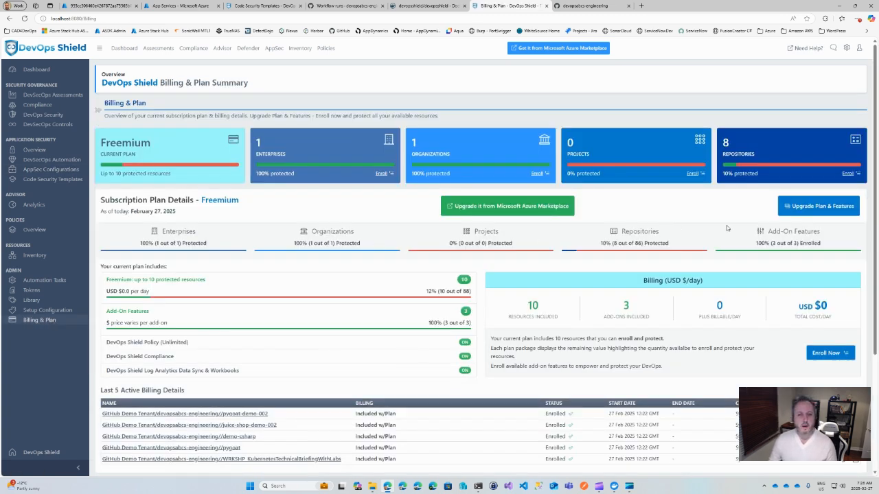
scroll(766, 305, "down", 3)
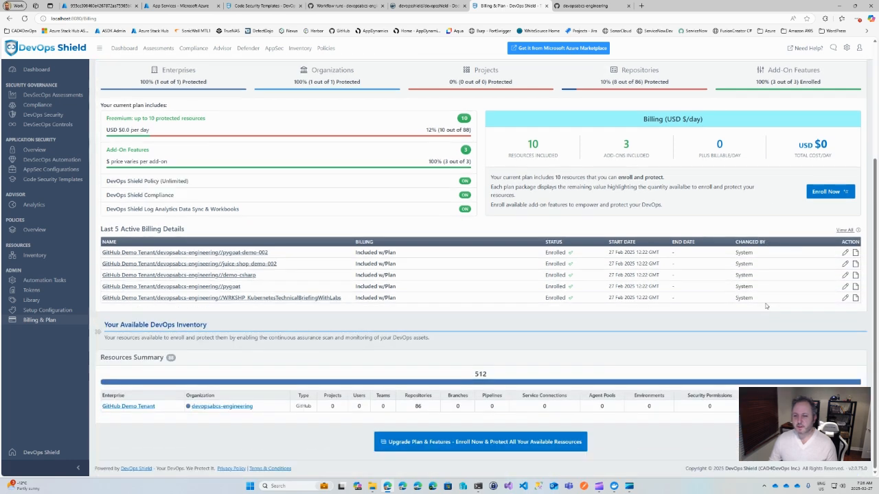
scroll(766, 305, "up", 2)
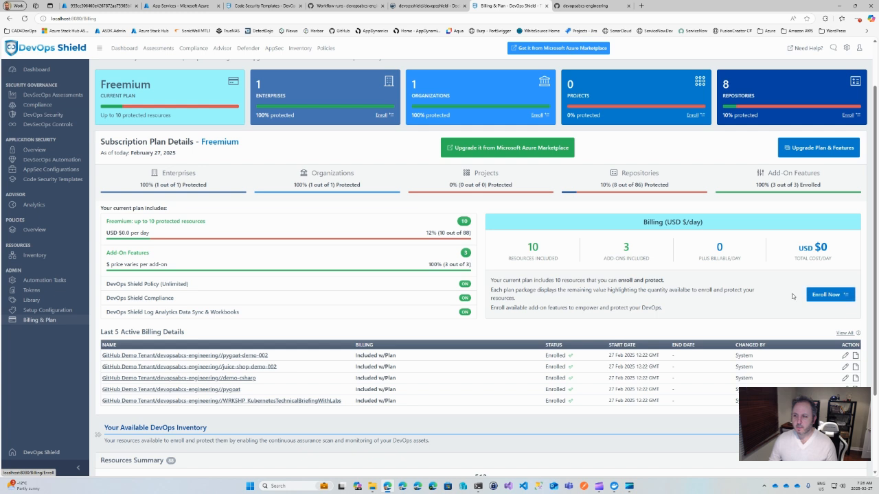
left_click(826, 299)
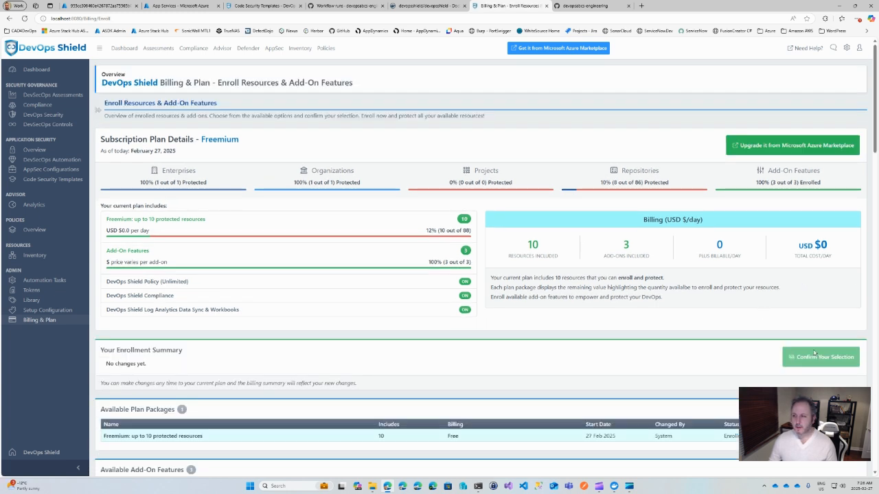
scroll(815, 353, "down", 8)
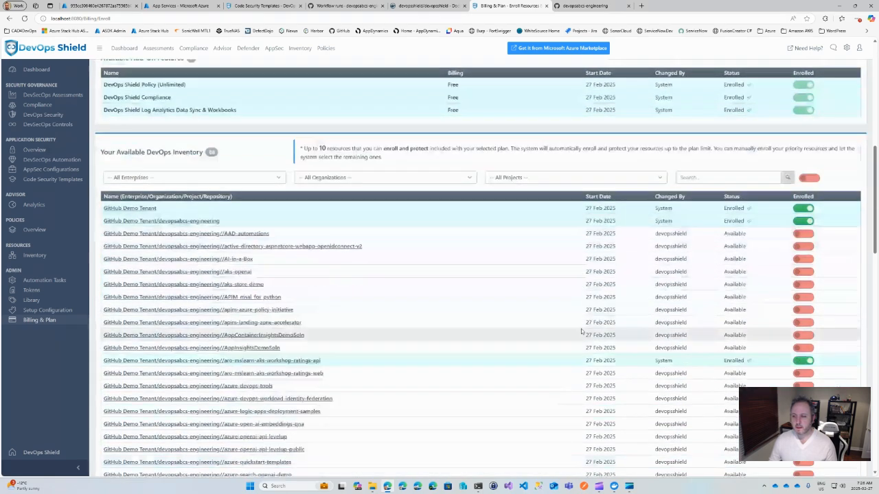
scroll(581, 332, "down", 15)
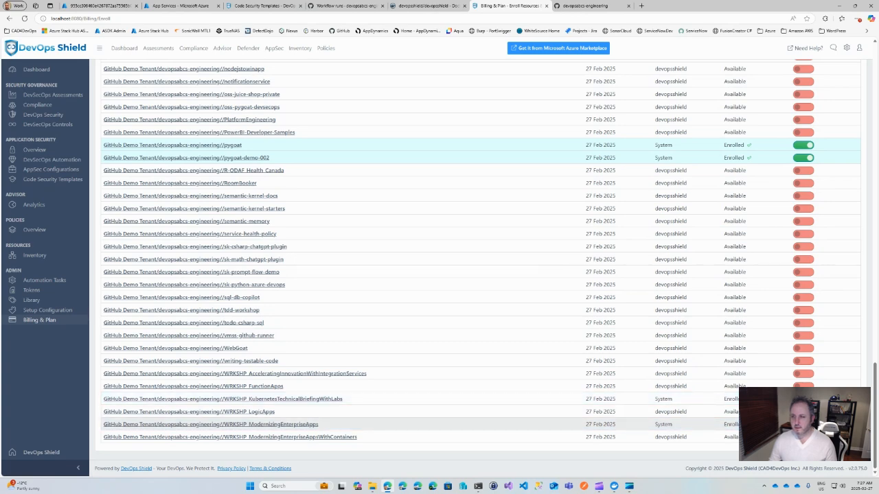
Step: Switch off enrollment for the data-factory-ci-cd, demo-csharp and aro-mslearn-aks-workshop-ratings-api repositories in the available DevOps inventory
scroll(481, 268, "up", 1)
scroll(481, 267, "up", 2)
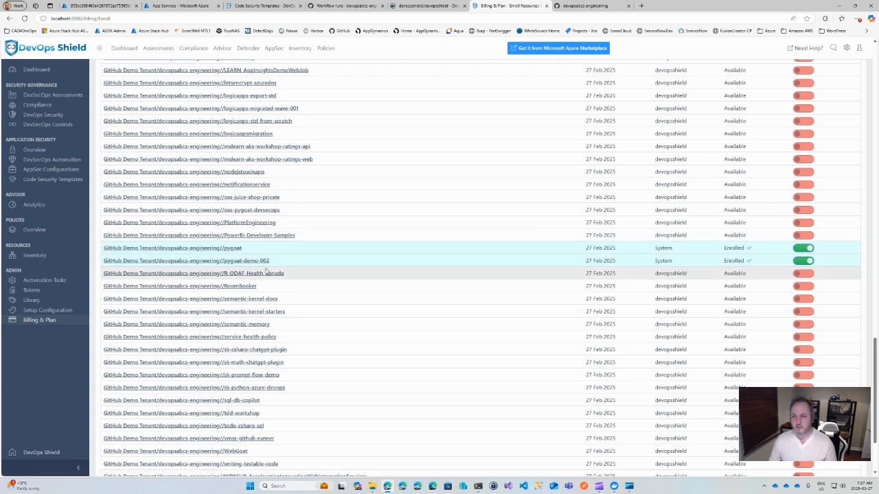
scroll(709, 388, "up", 3)
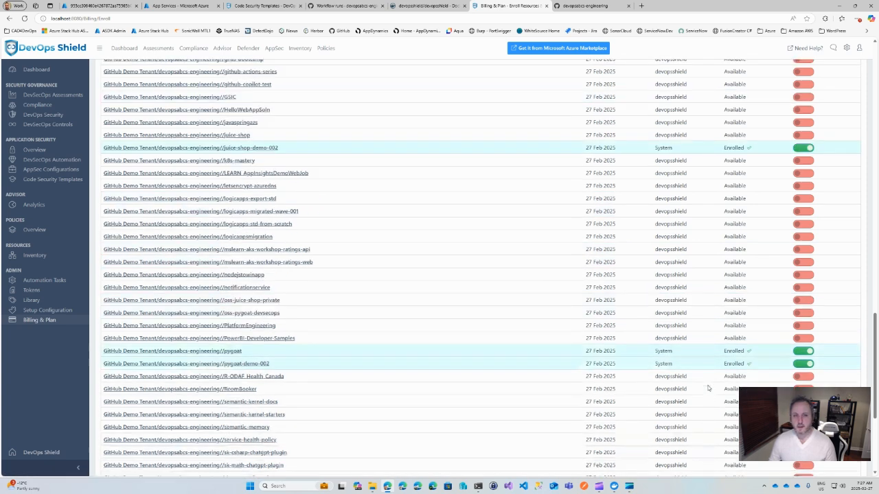
scroll(708, 388, "up", 1)
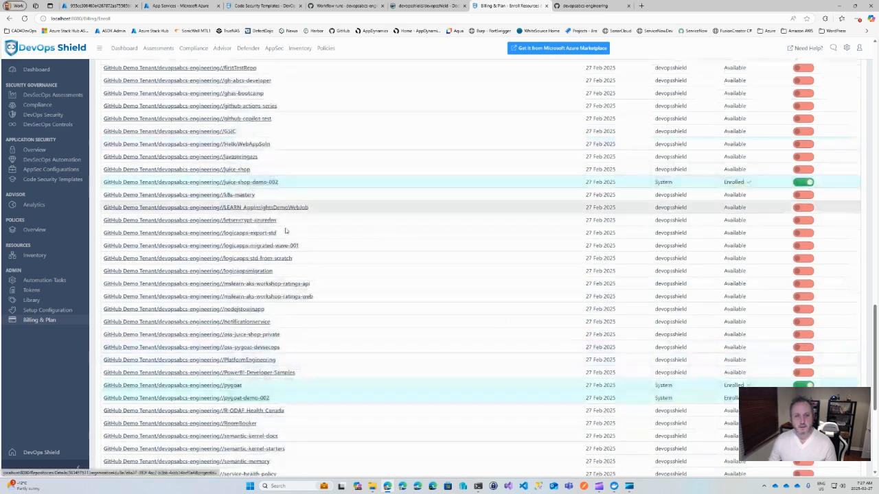
scroll(510, 271, "up", 3)
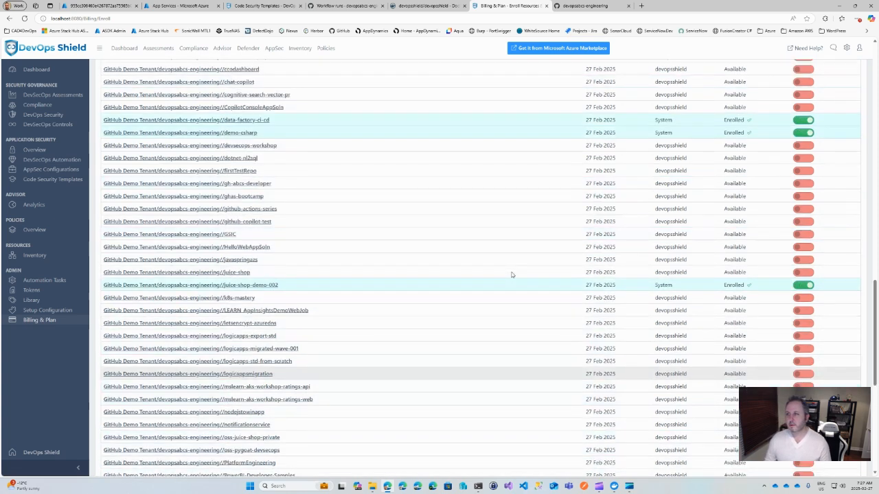
scroll(511, 273, "up", 2)
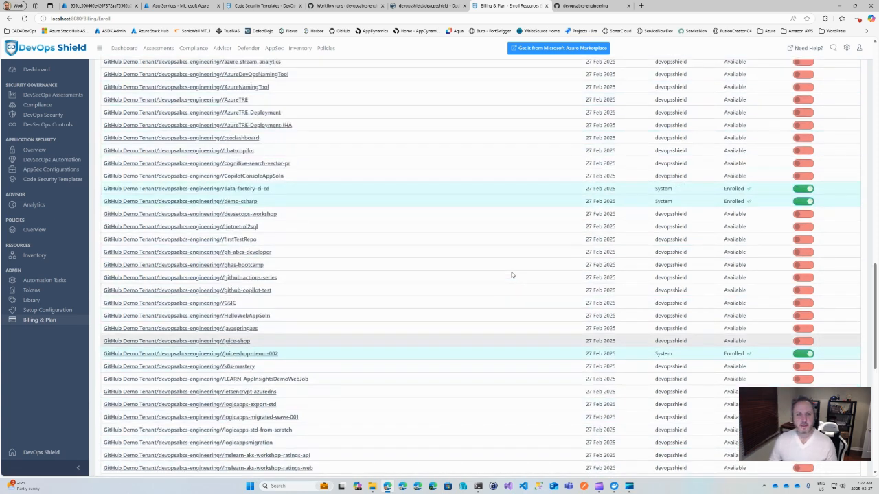
left_click(796, 189)
left_click(800, 202)
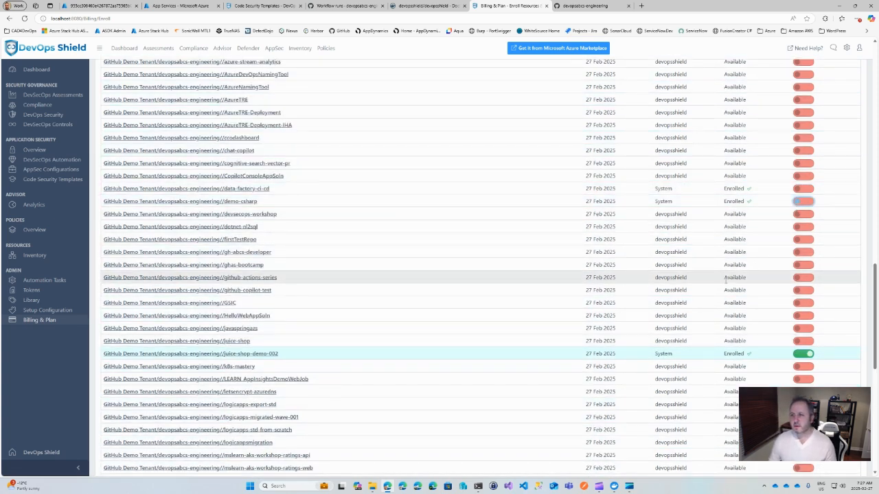
scroll(726, 280, "up", 8)
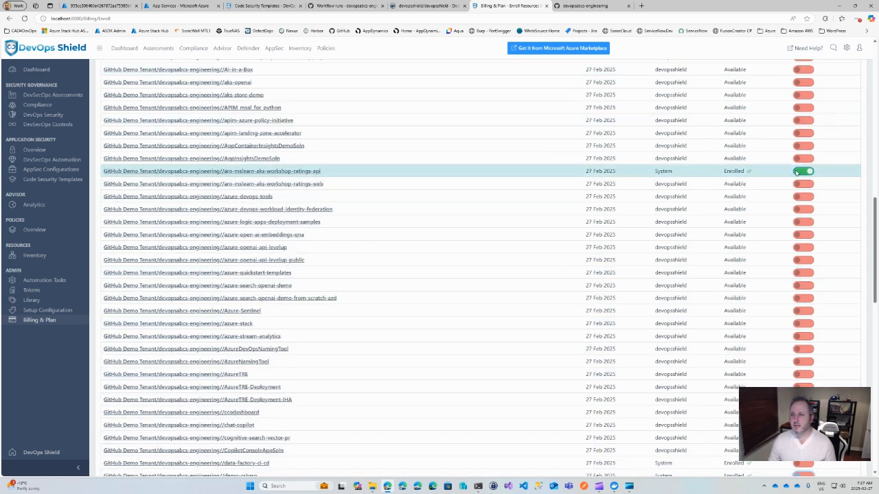
left_click(800, 172)
Step: Confirm the changed enrollment selection and agree to enroll it
scroll(769, 220, "up", 3)
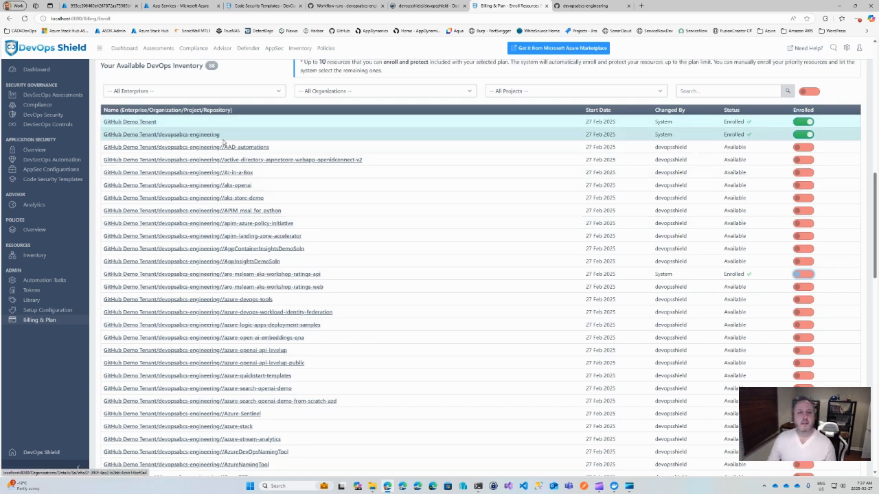
scroll(294, 231, "up", 3)
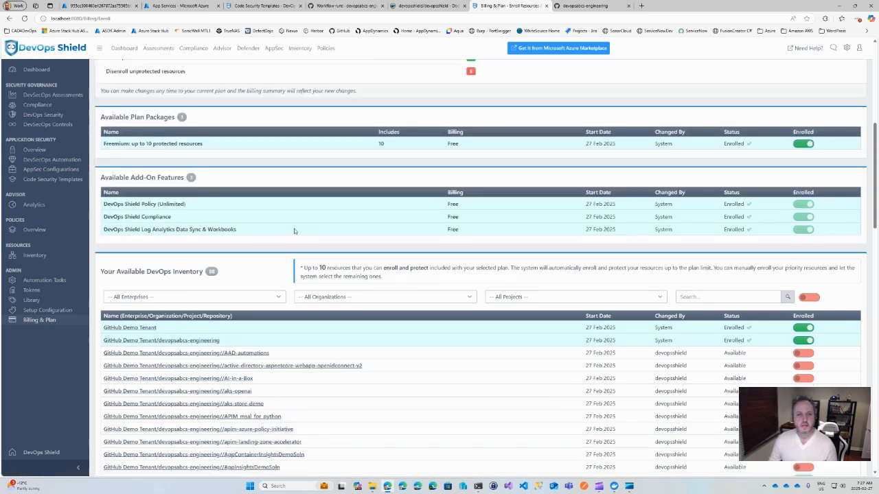
scroll(294, 231, "up", 2)
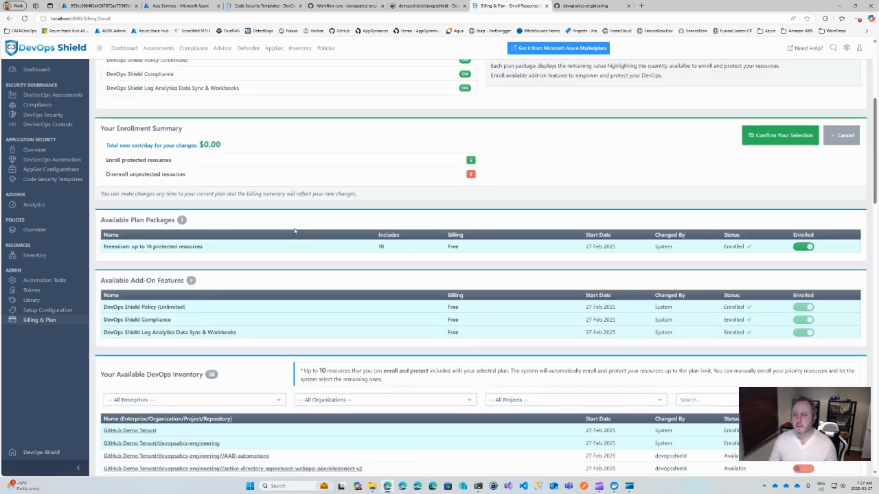
scroll(299, 231, "up", 1)
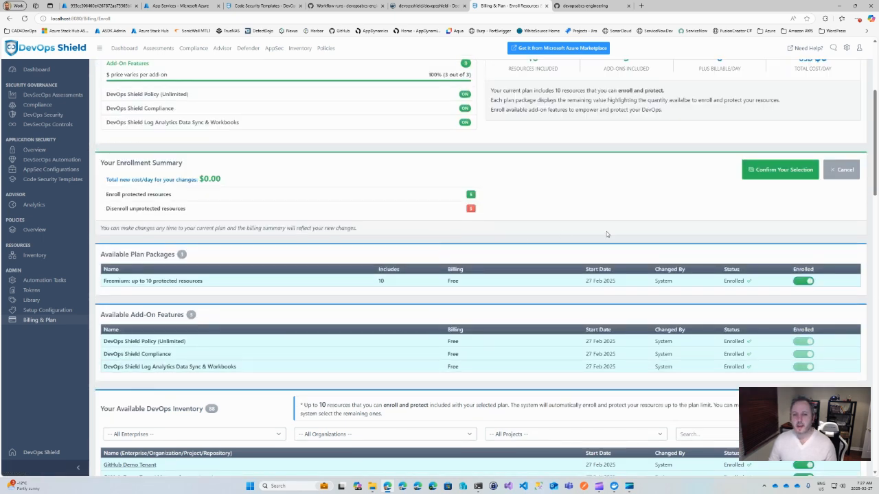
left_click(782, 173)
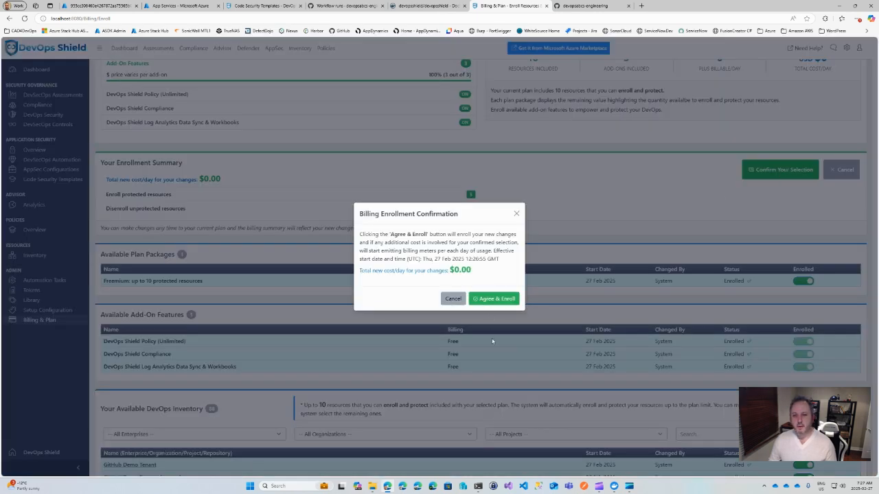
left_click(493, 299)
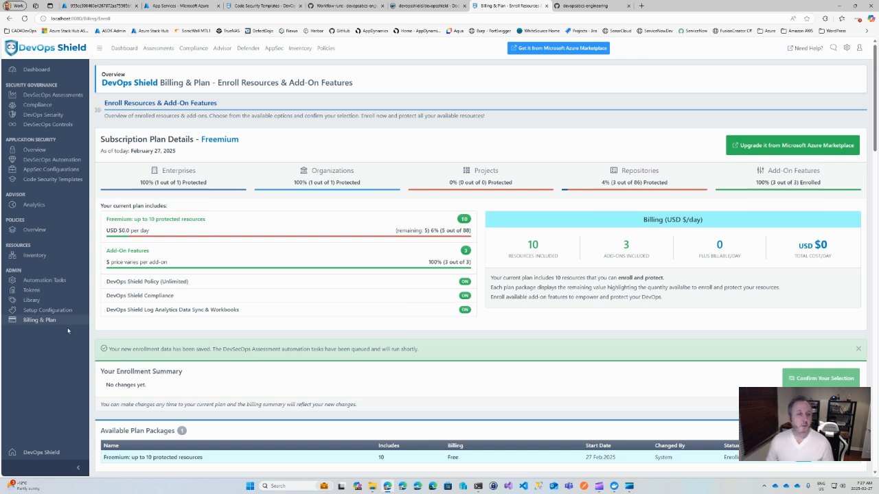
Step: Open the page for applying an AppSec configuration to repositories and choose GH DevOps Shield Anchore OSS Configuration
left_click(43, 163)
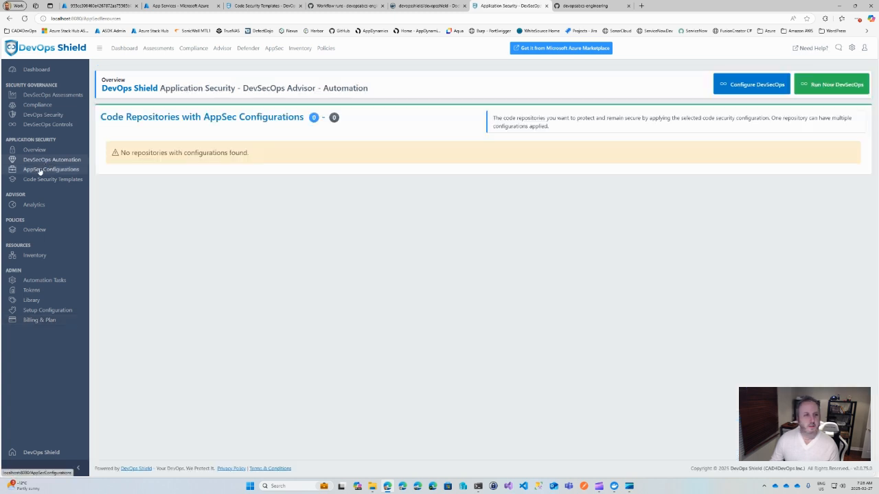
left_click(43, 169)
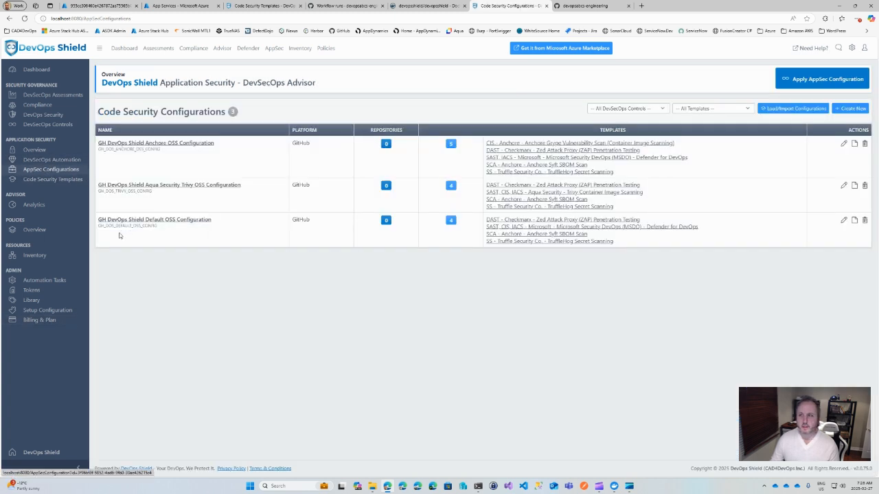
left_click(820, 80)
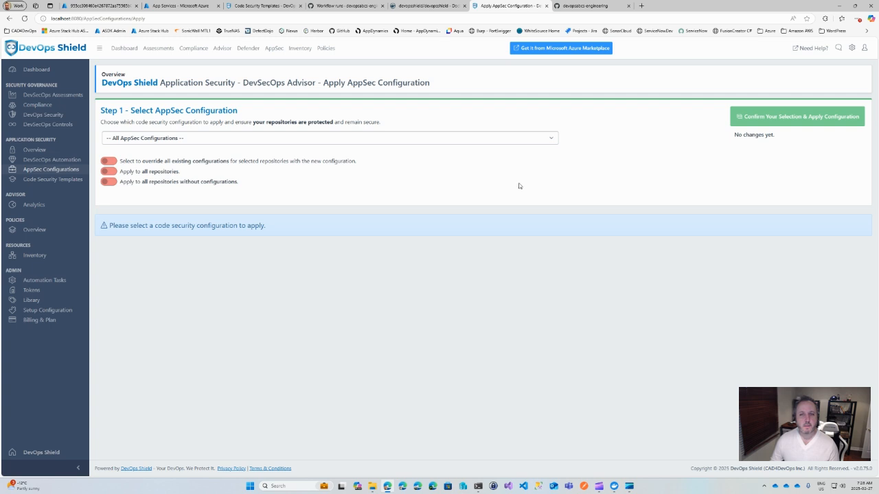
left_click(550, 138)
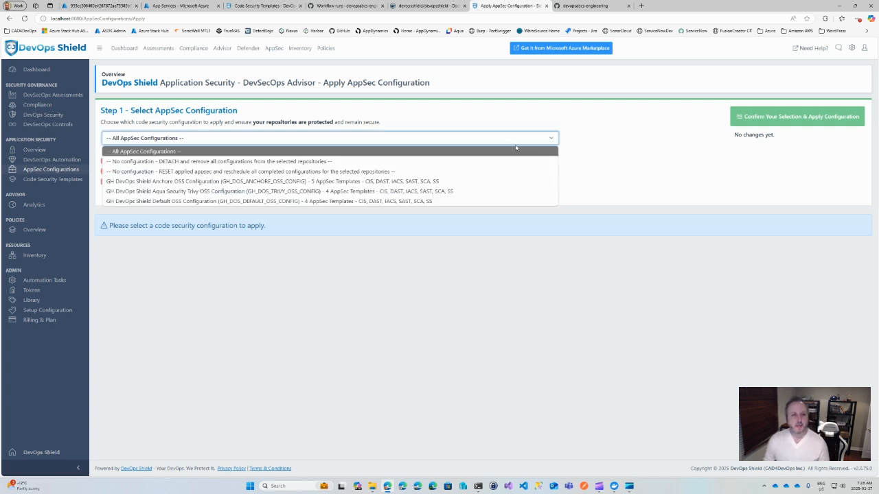
left_click(176, 181)
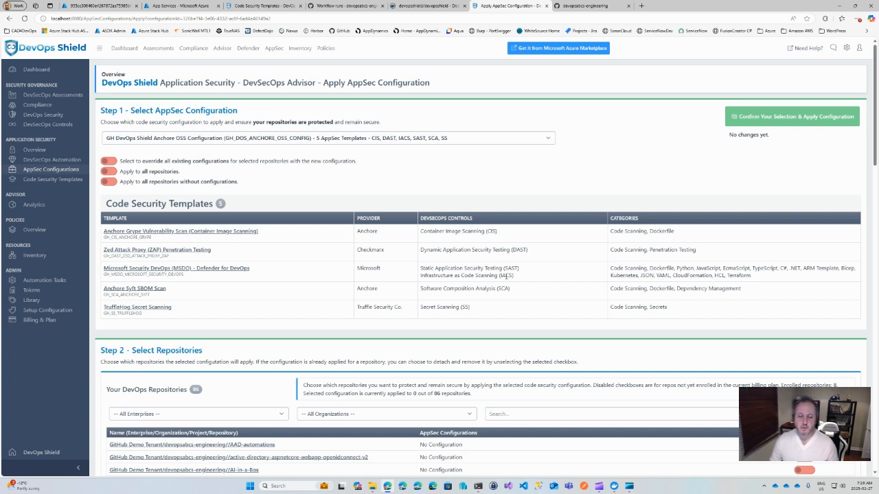
Step: Try to filter the list of DevOps repositories by "pygo" and clear the search text
scroll(502, 275, "down", 3)
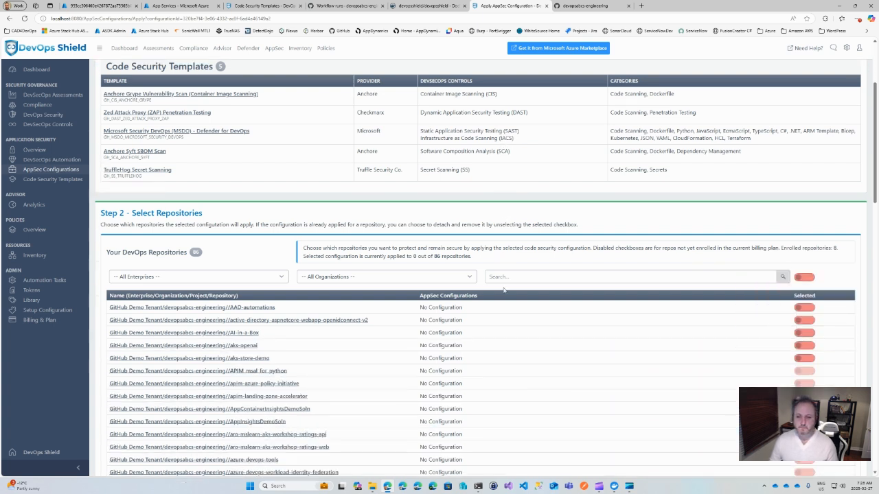
scroll(566, 241, "down", 1)
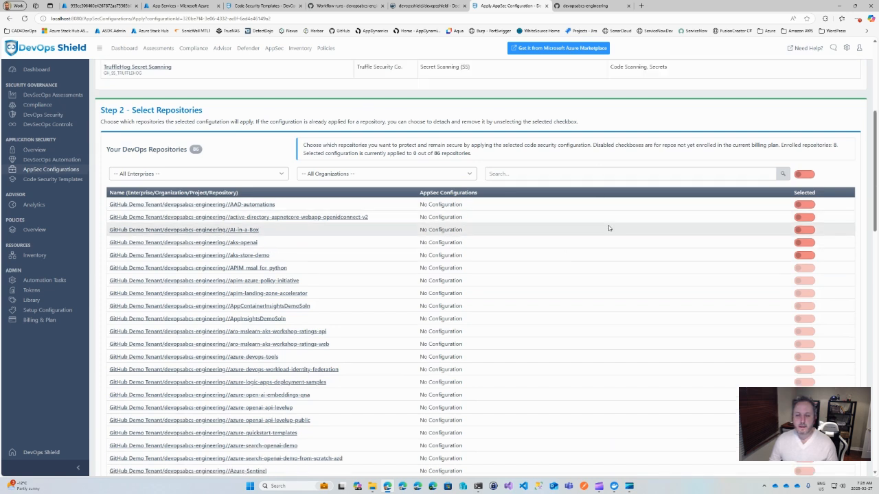
left_click(520, 174)
type("py")
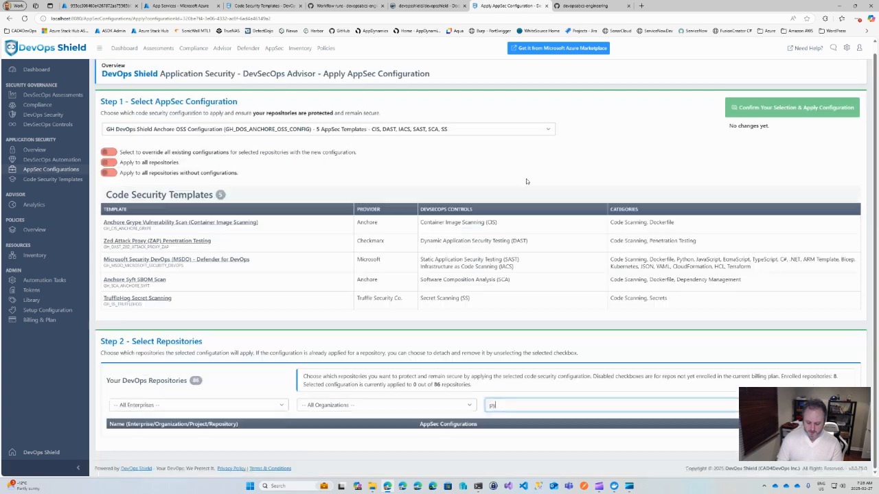
type("go")
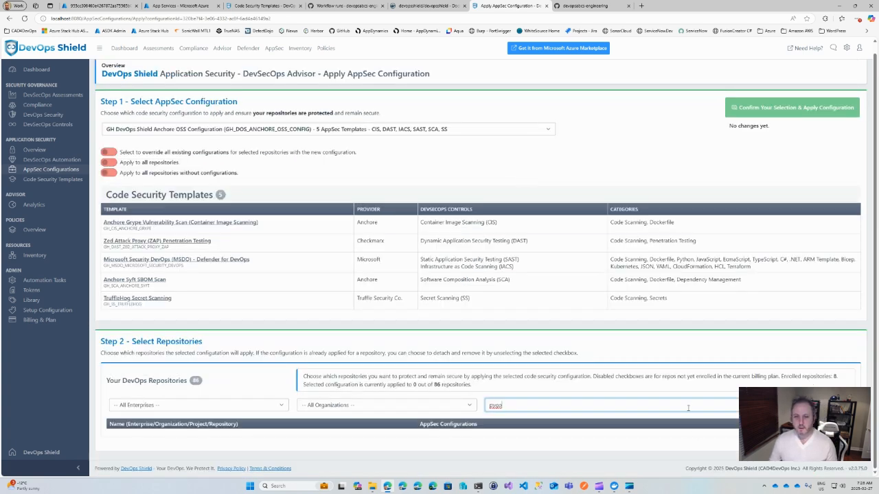
scroll(729, 350, "up", 1)
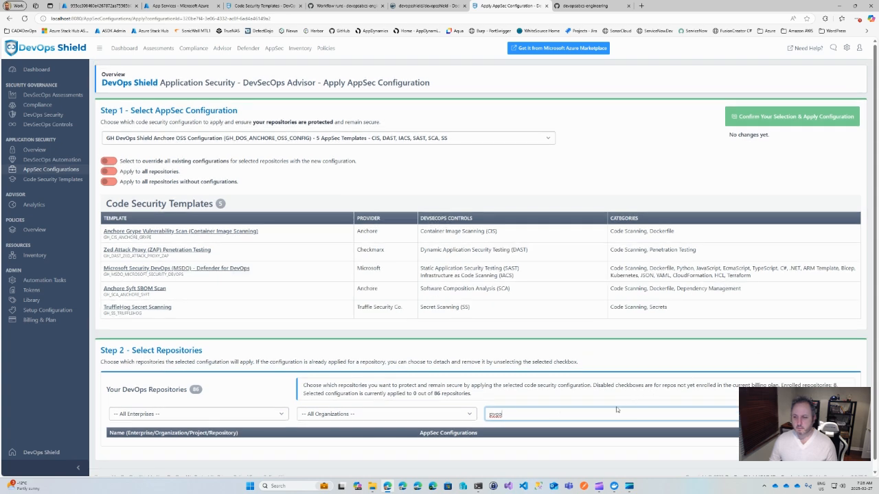
key("BackSpace")
key("BackSpace")
key("BackSpace")
key("BackSpace")
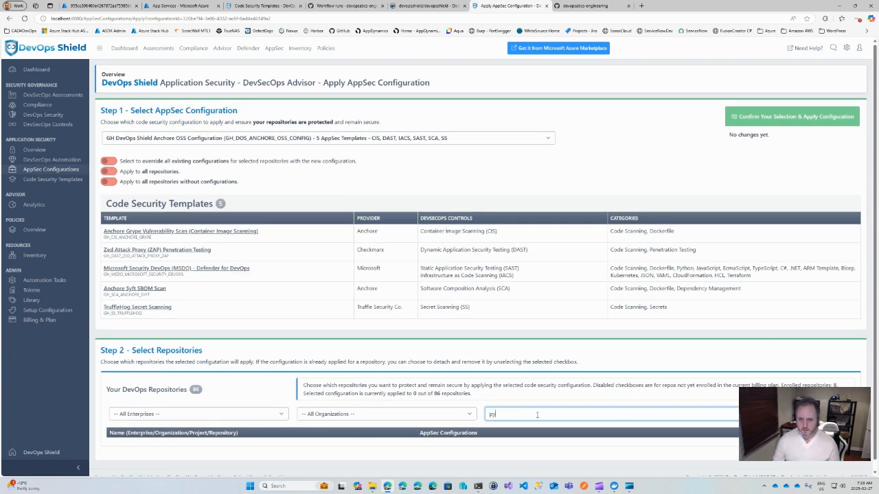
Step: Select the pygoat-demo-002 and juice-shop-demo-002 repositories for the chosen AppSec configuration
scroll(706, 390, "down", 10)
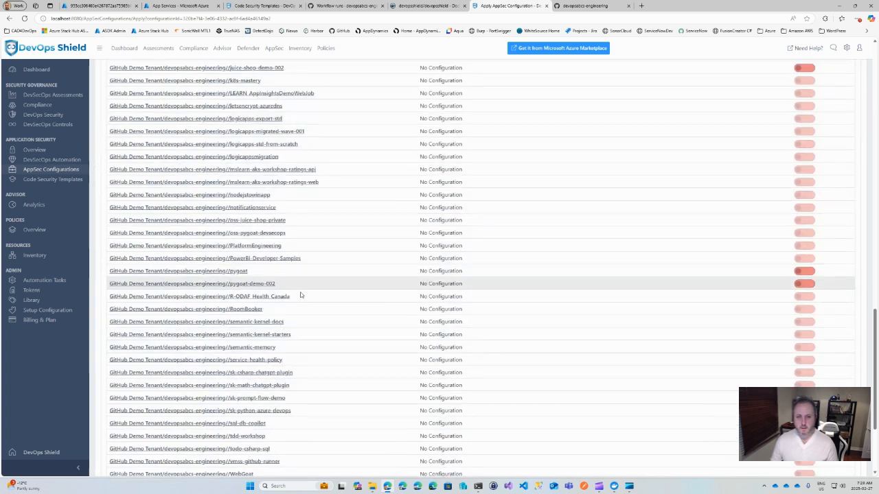
left_click(808, 284)
scroll(656, 430, "down", 1)
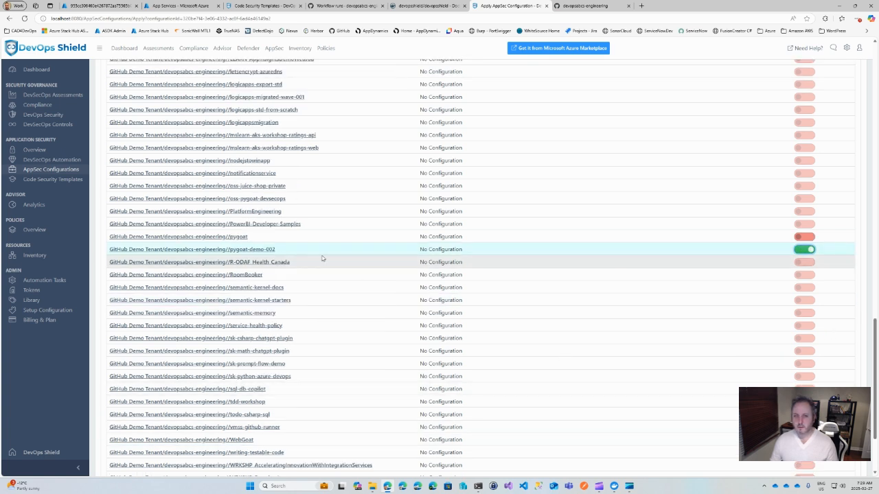
scroll(627, 424, "up", 3)
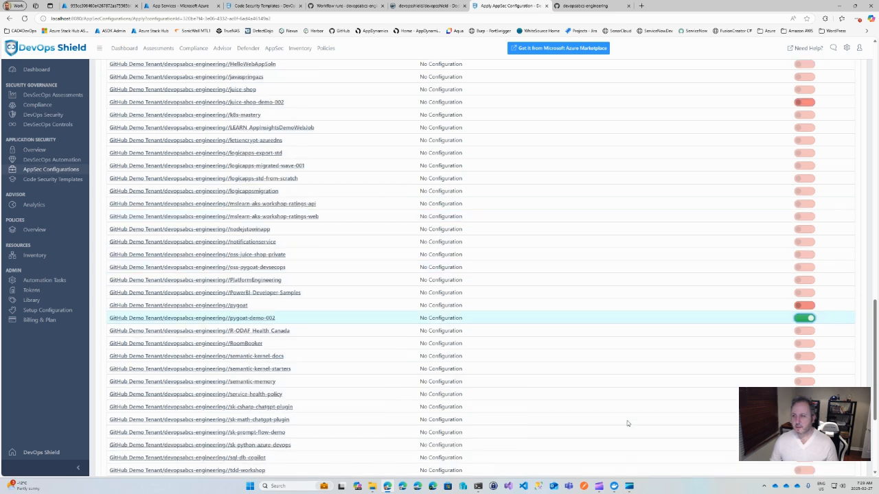
scroll(627, 424, "up", 1)
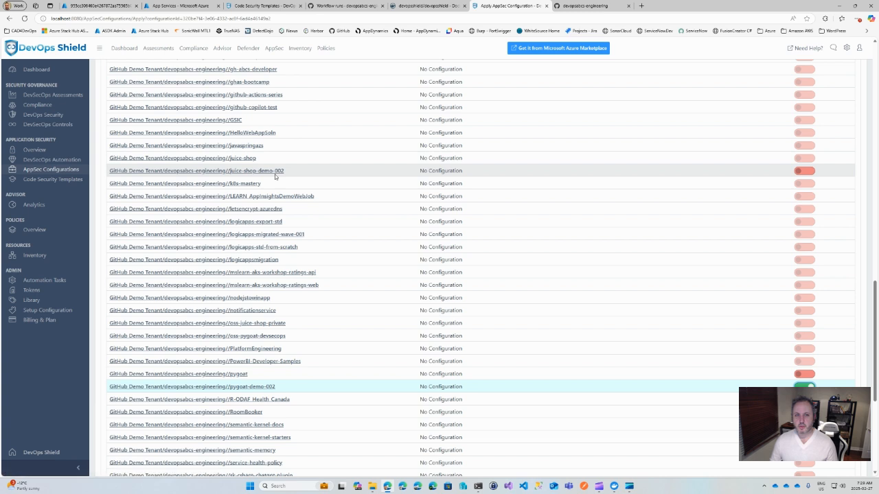
left_click(810, 172)
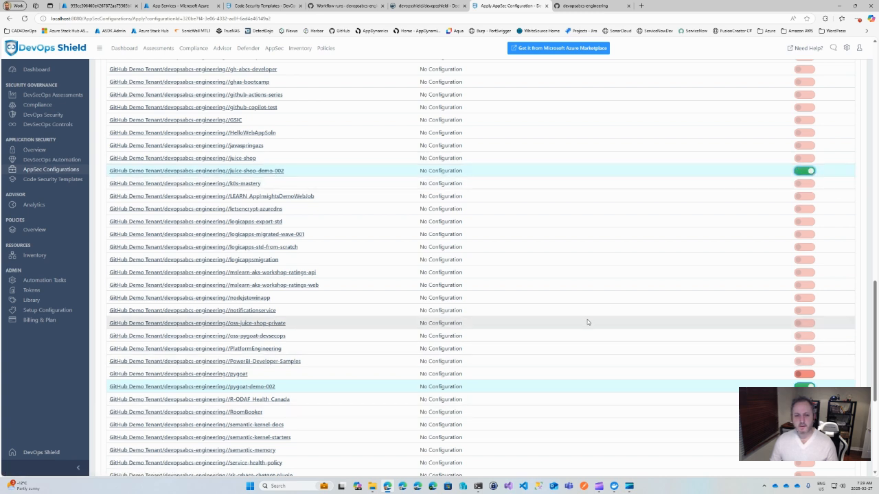
Step: Confirm the repository selection, apply the Anchore OSS configuration and check its status in the repository list
scroll(595, 328, "up", 15)
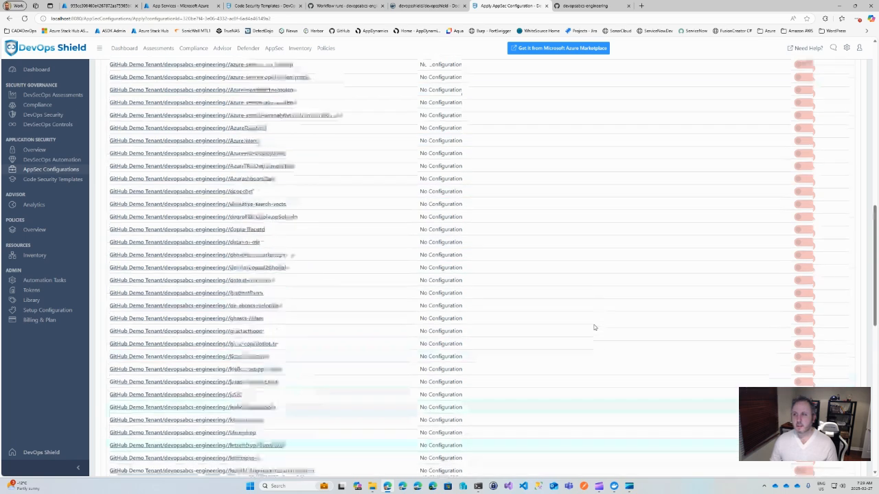
scroll(594, 327, "up", 10)
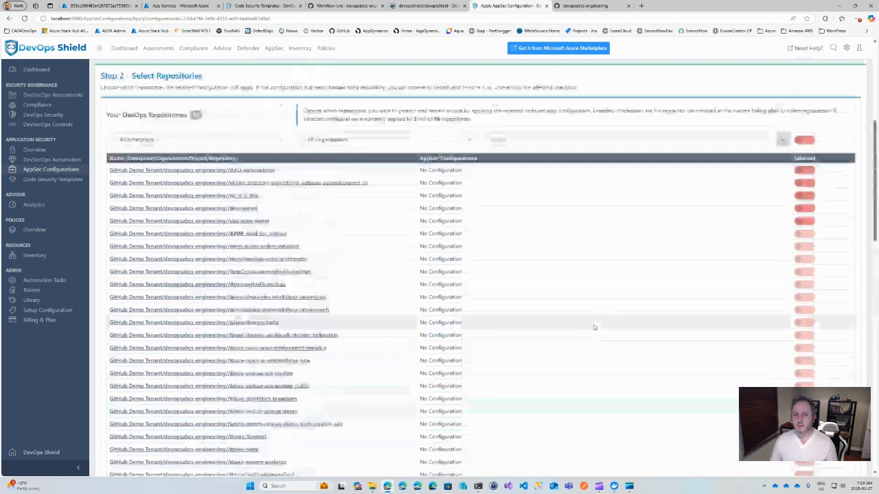
scroll(594, 328, "up", 3)
scroll(595, 328, "up", 1)
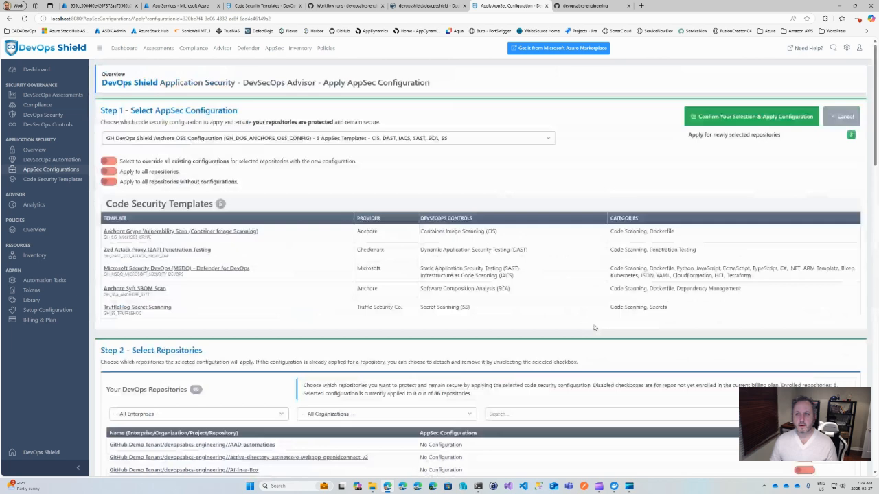
left_click(759, 118)
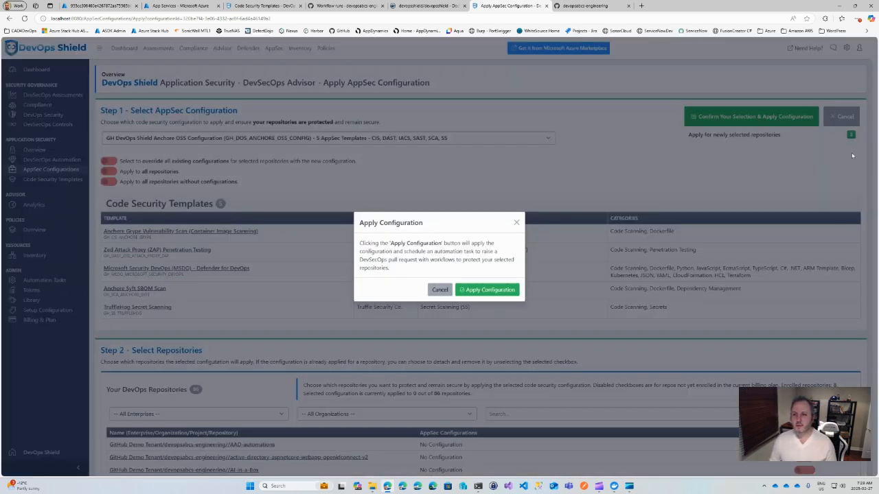
left_click(493, 290)
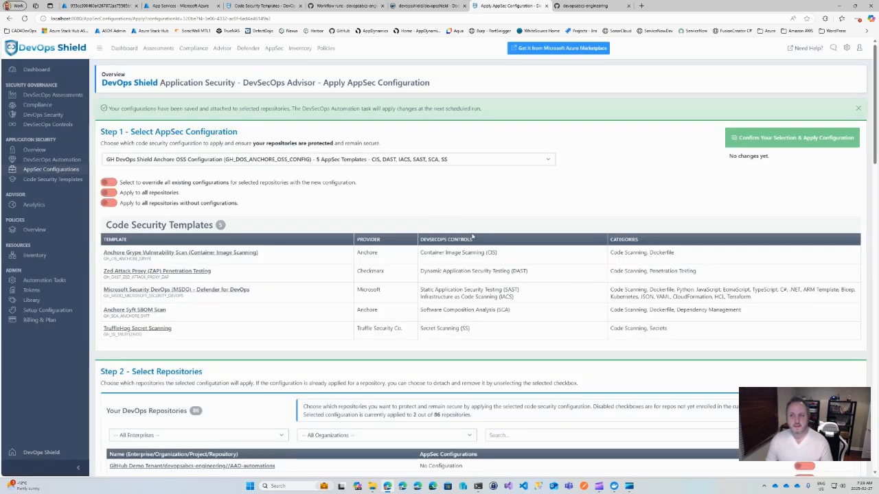
scroll(480, 247, "down", 15)
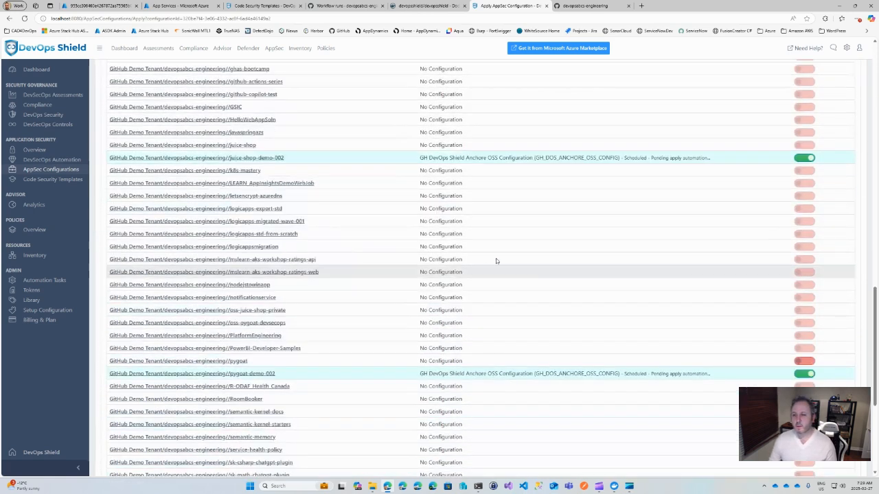
Step: Review the scheduled status of the selected repositories, then open the DevSecOps Automation overview and run DevSecOps immediately
left_click_drag(626, 157, 722, 160)
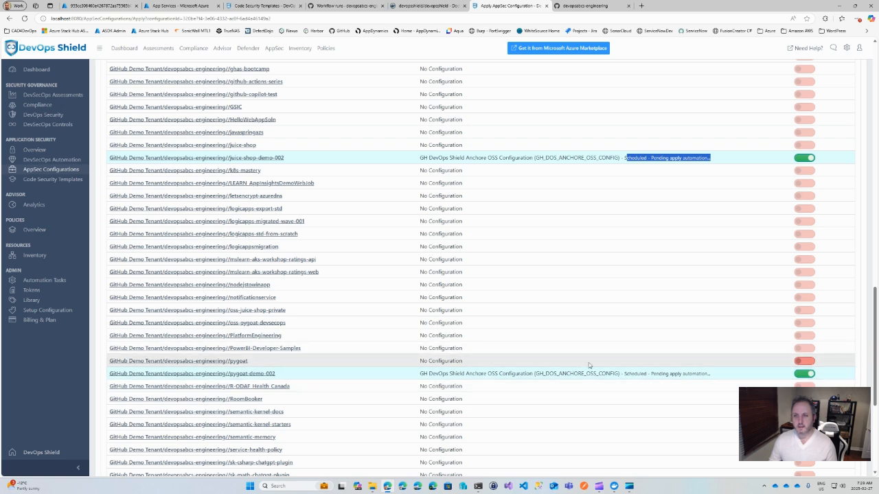
scroll(588, 366, "up", 1)
scroll(588, 365, "up", 8)
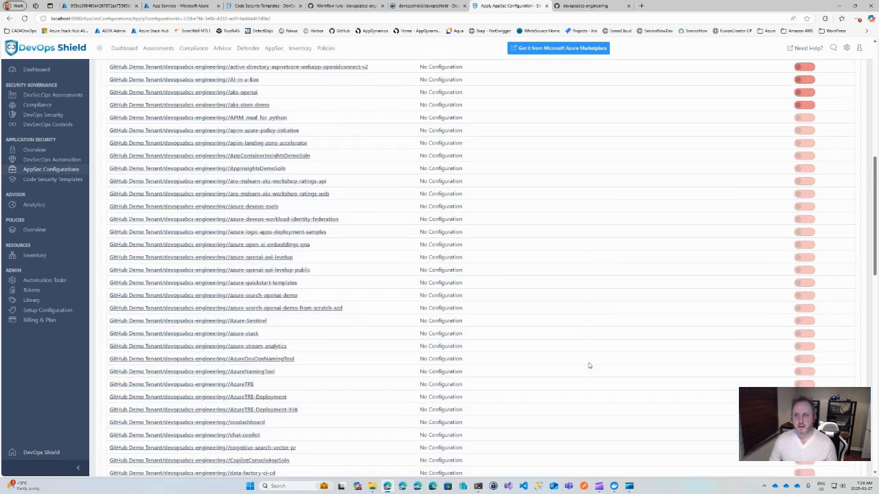
scroll(588, 366, "up", 4)
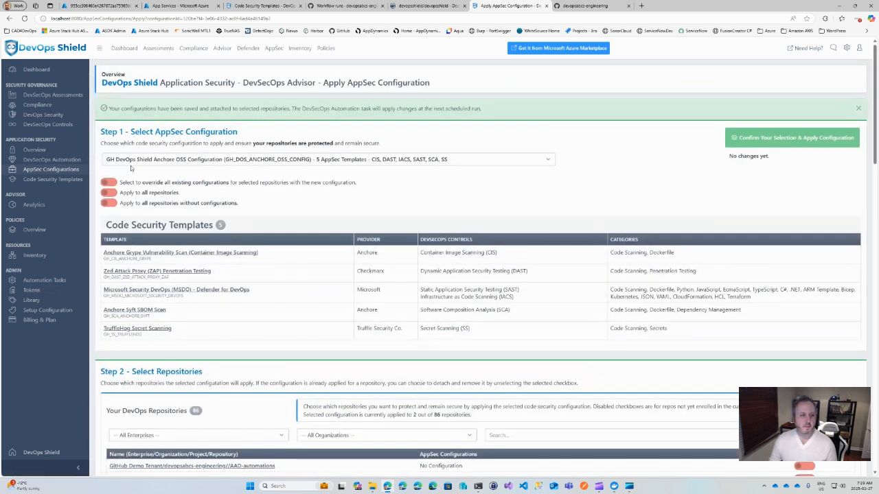
left_click(42, 160)
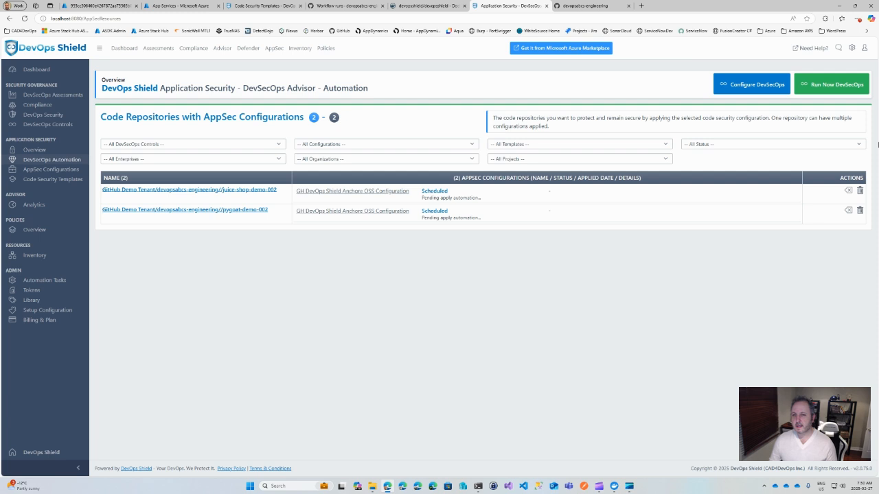
left_click(828, 85)
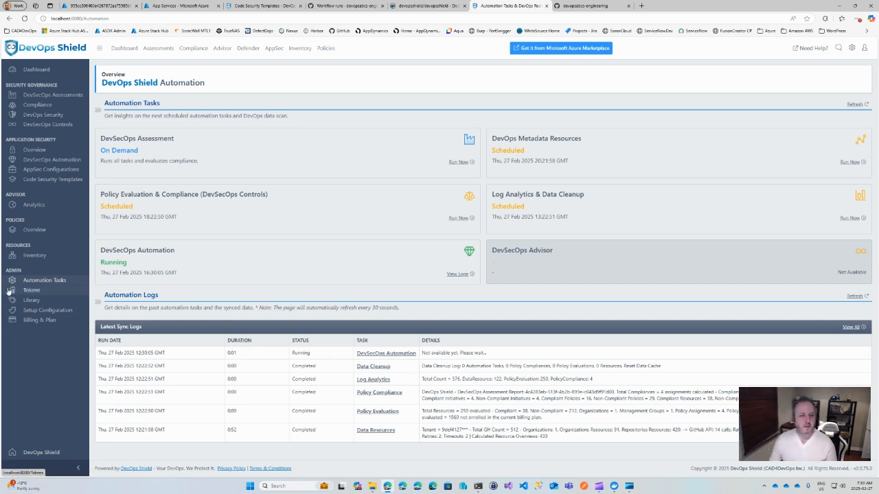
Step: Refresh the automation tasks page and examine the repository and pull request details in the DevSecOps Automation log
left_click(24, 20)
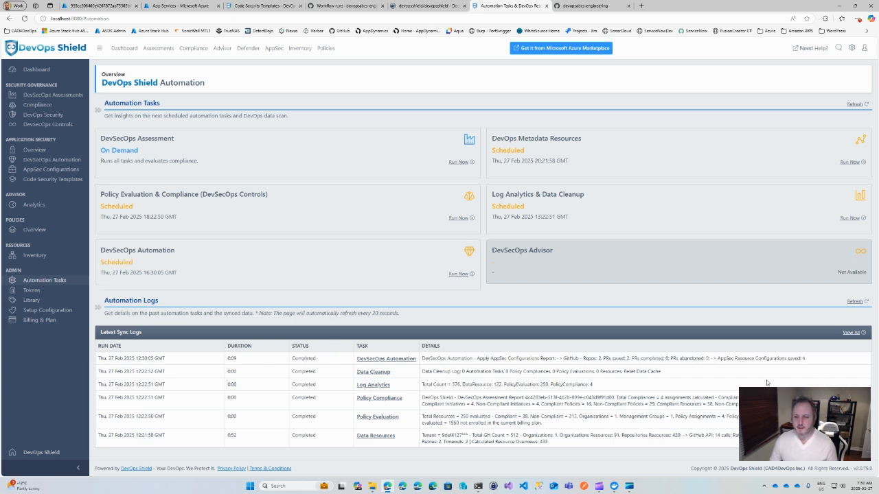
left_click_drag(616, 359, 654, 359)
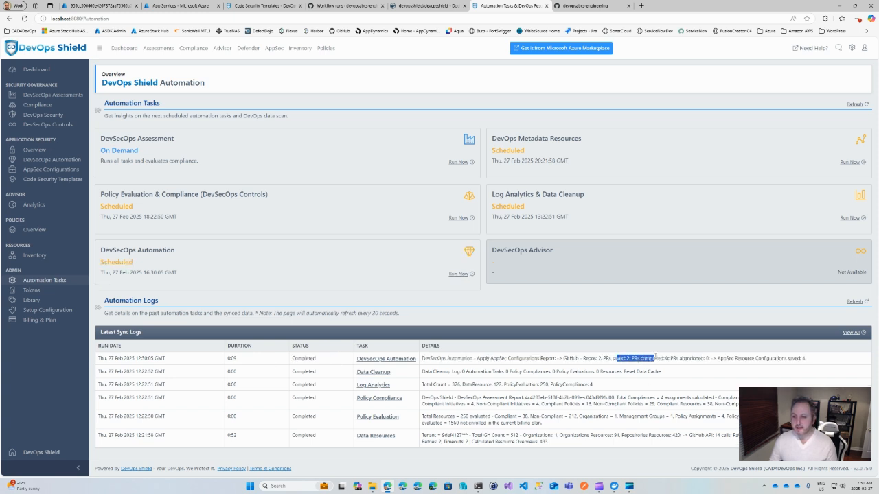
left_click_drag(583, 359, 639, 360)
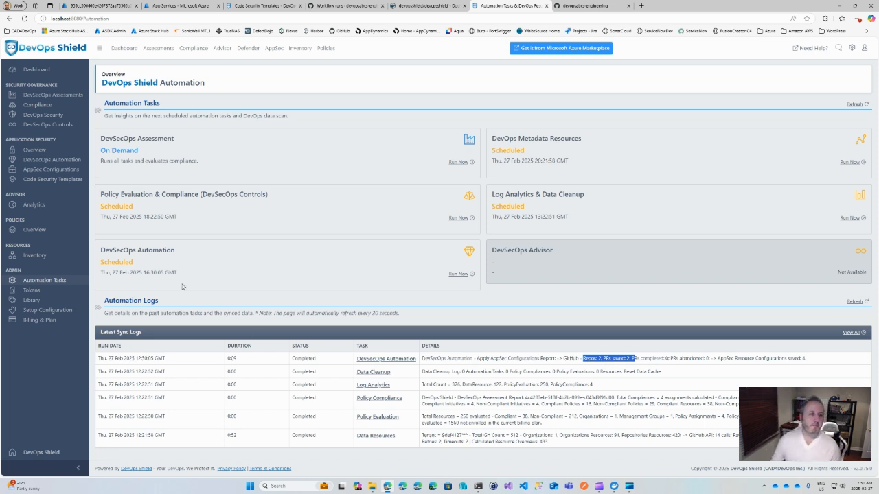
Step: Open the pygoat-demo-002 pull request from the DevSecOps Automation overview and examine its new workflow templates and checks
left_click(48, 161)
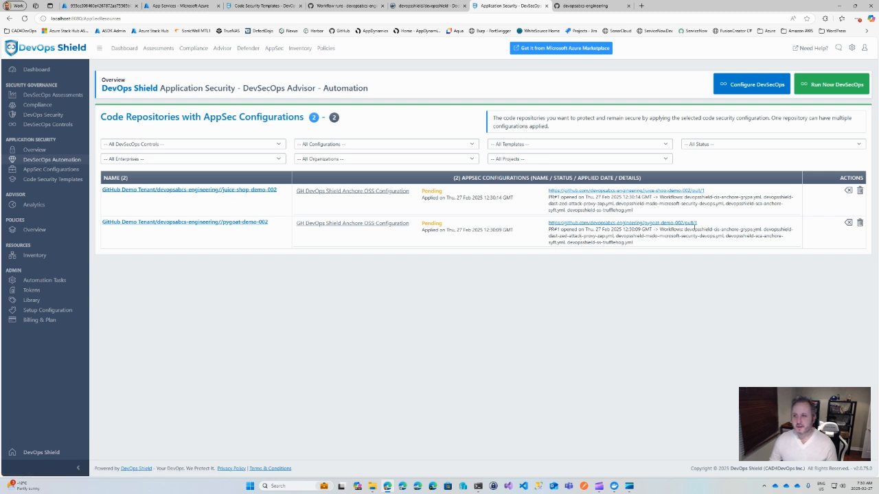
left_click(629, 225)
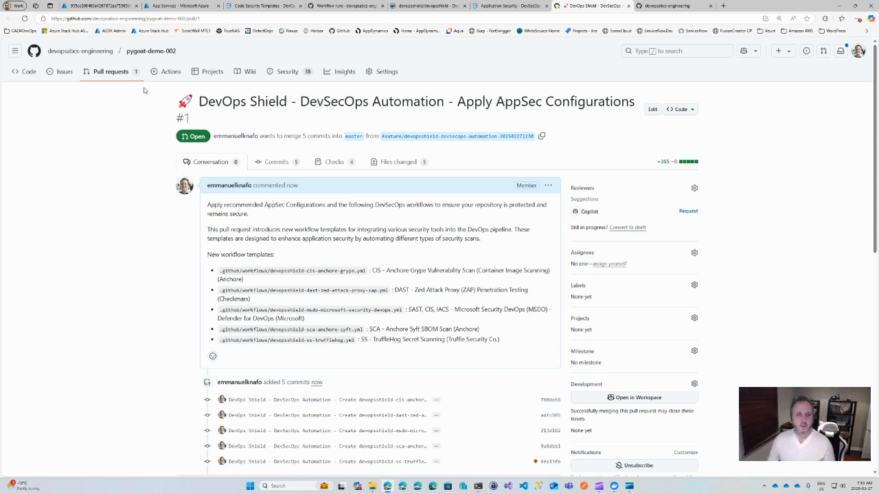
scroll(444, 292, "down", 1)
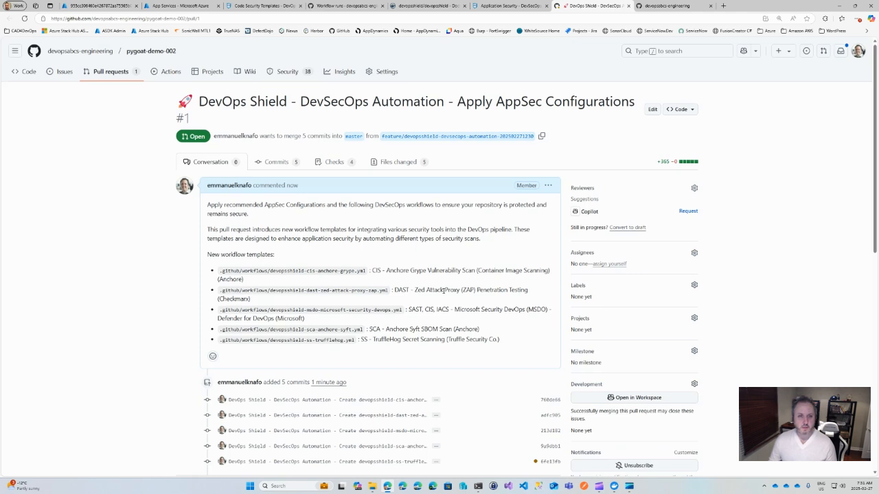
scroll(442, 292, "down", 5)
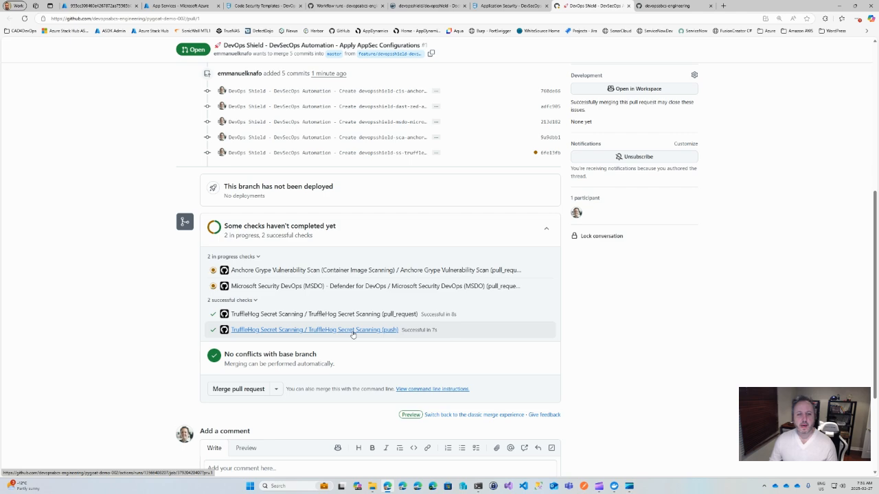
scroll(352, 334, "up", 4)
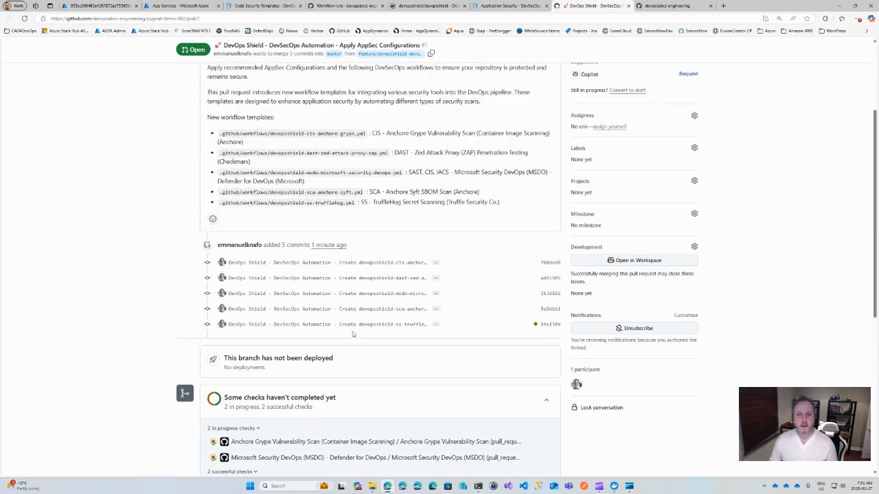
scroll(353, 334, "down", 2)
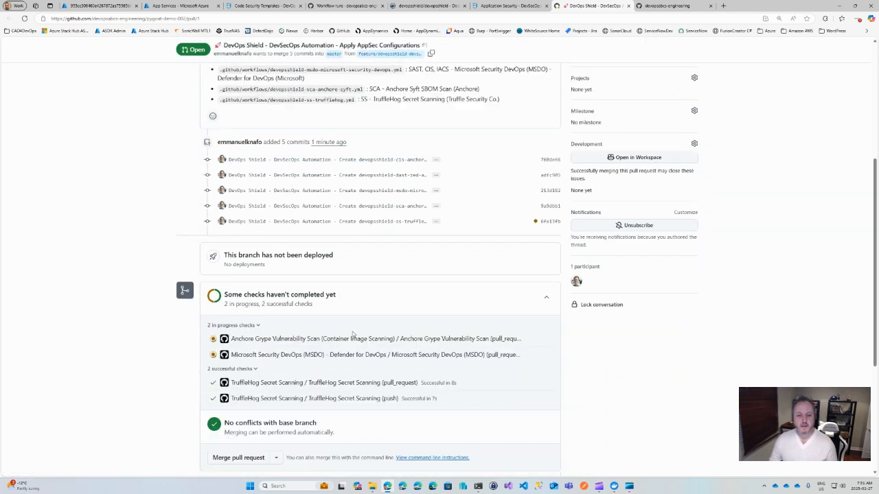
scroll(352, 334, "up", 3)
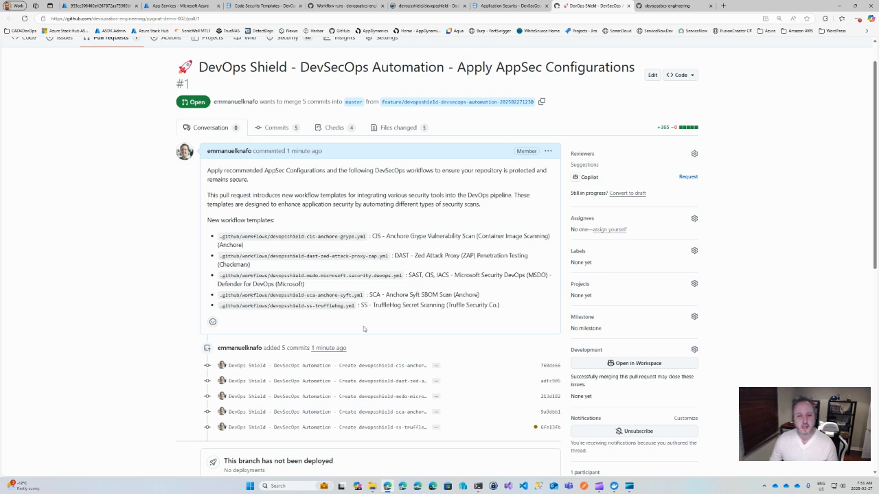
scroll(364, 329, "down", 1)
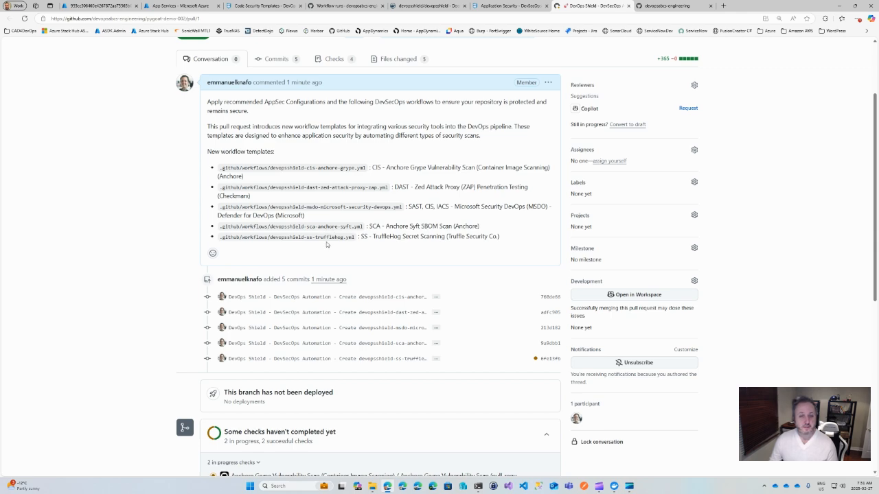
scroll(353, 317, "down", 3)
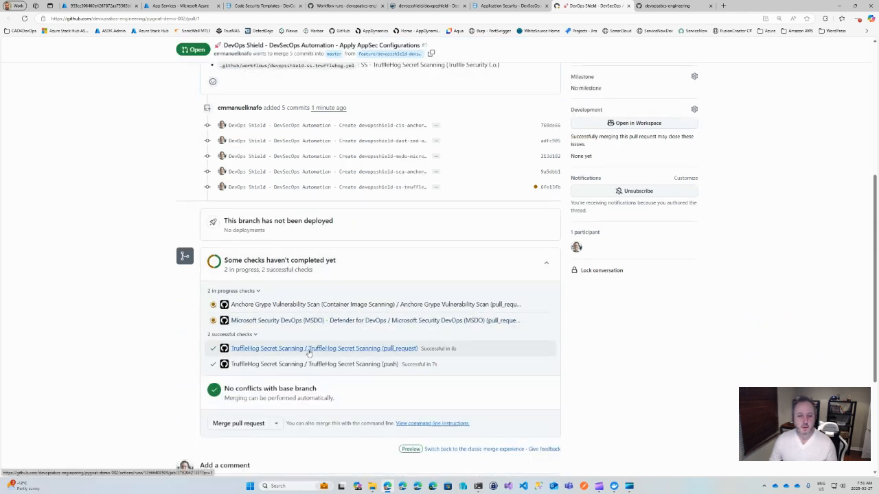
scroll(308, 352, "down", 2)
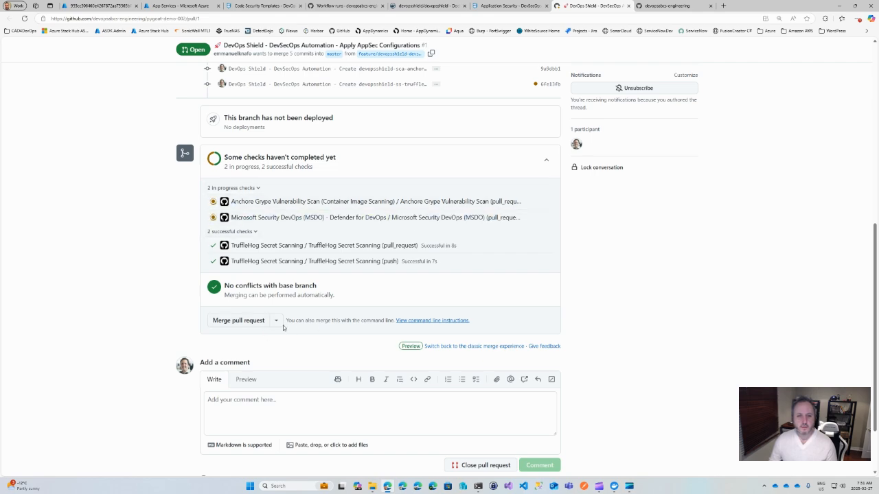
scroll(245, 332, "up", 8)
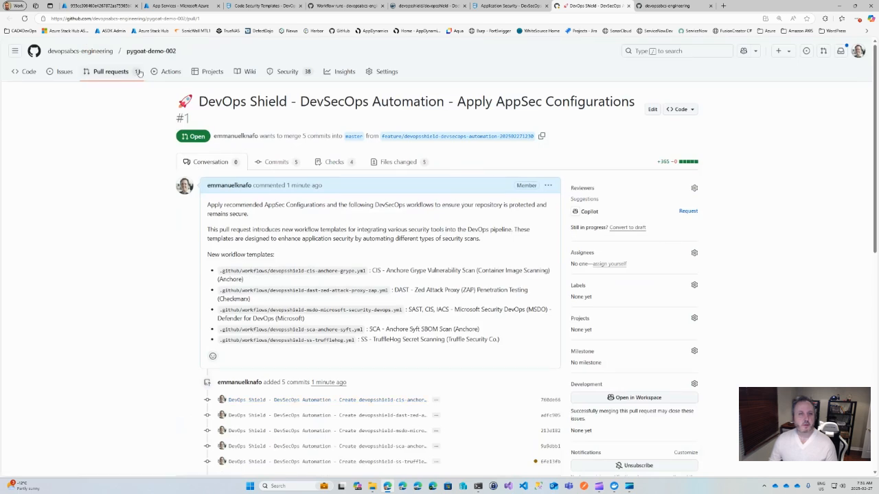
Step: Examine the pygoat-demo-002 pull request's commits, checks and changed files, including the devopsshield-cis-anchore-grype.yml workflow
left_click(275, 162)
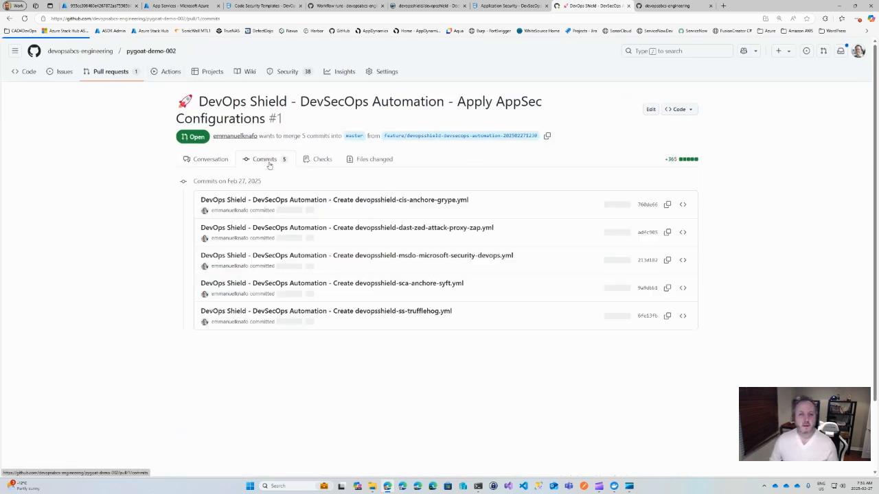
left_click(336, 164)
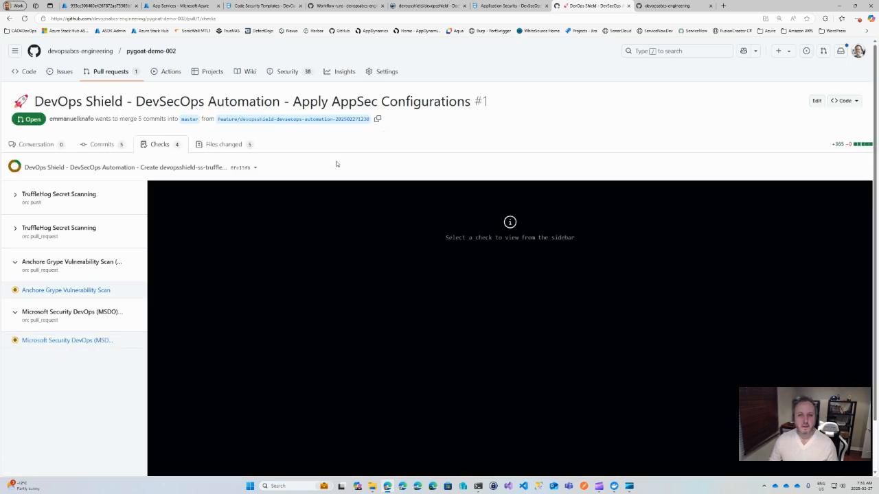
left_click(222, 146)
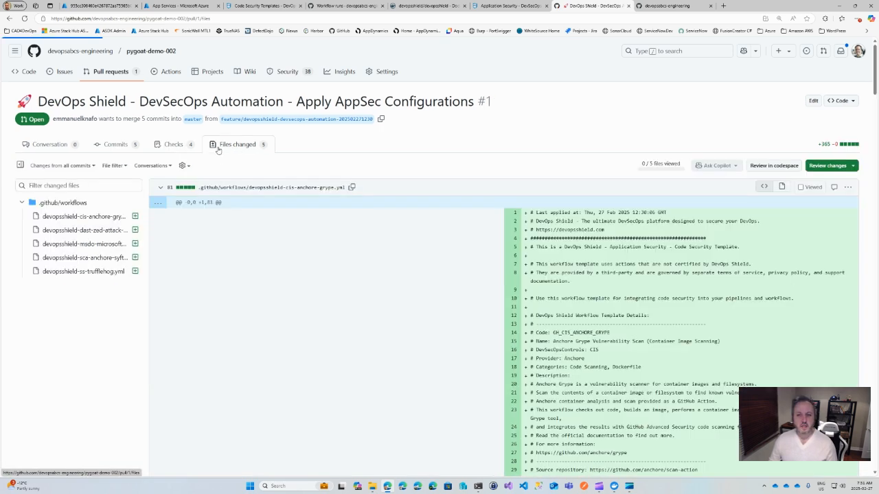
scroll(610, 253, "down", 1)
scroll(610, 253, "down", 5)
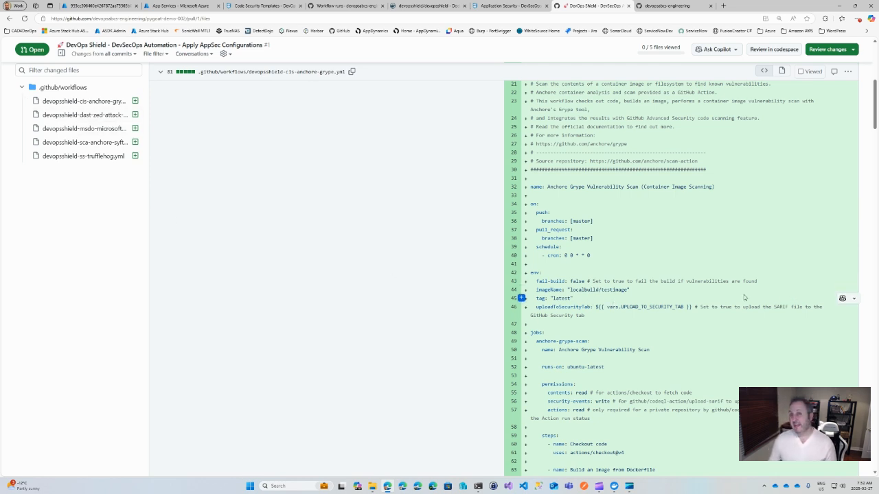
scroll(743, 295, "up", 5)
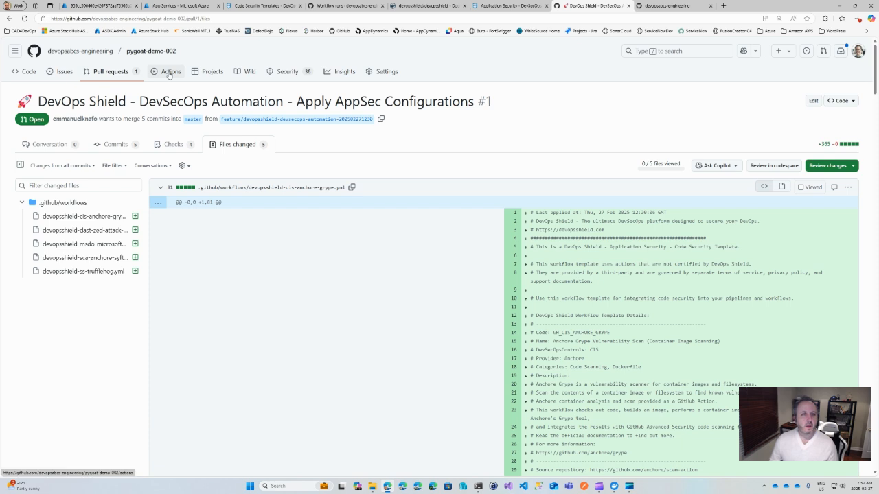
Step: Check the workflow runs of pygoat-demo-002, then reopen its AppSec configurations pull request and review the check progress
left_click(171, 72)
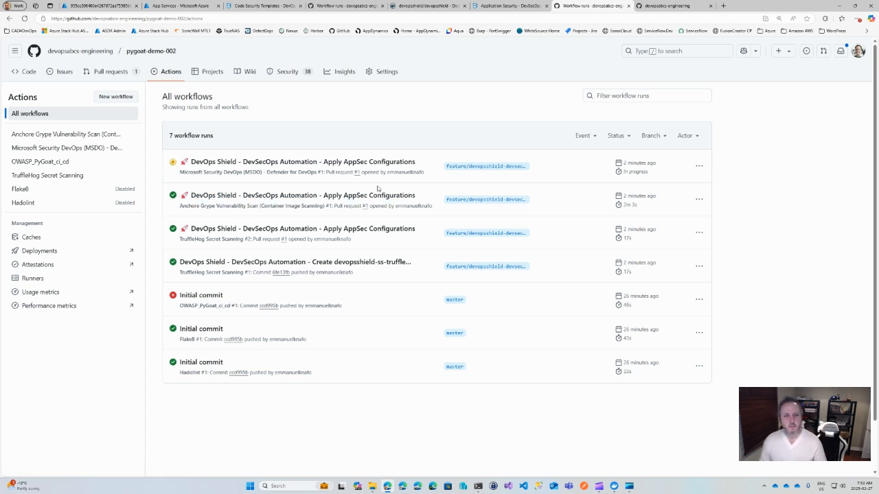
left_click(105, 73)
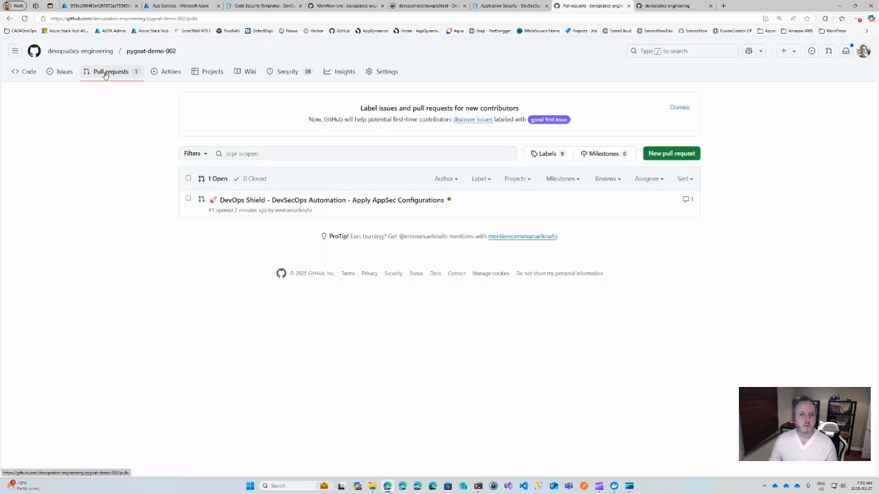
left_click(275, 201)
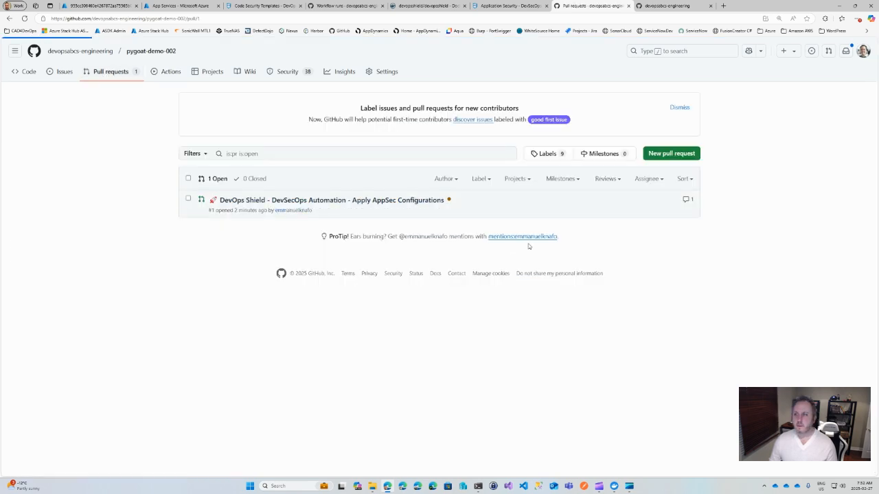
scroll(471, 263, "down", 3)
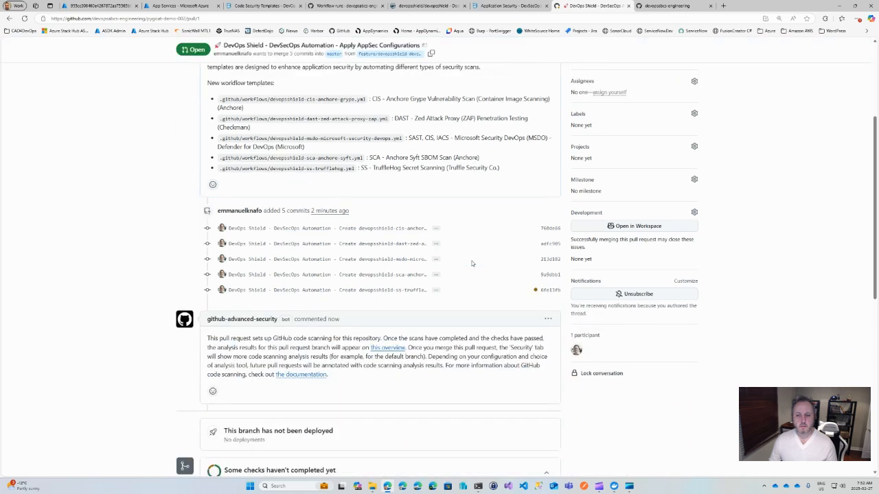
scroll(471, 263, "down", 2)
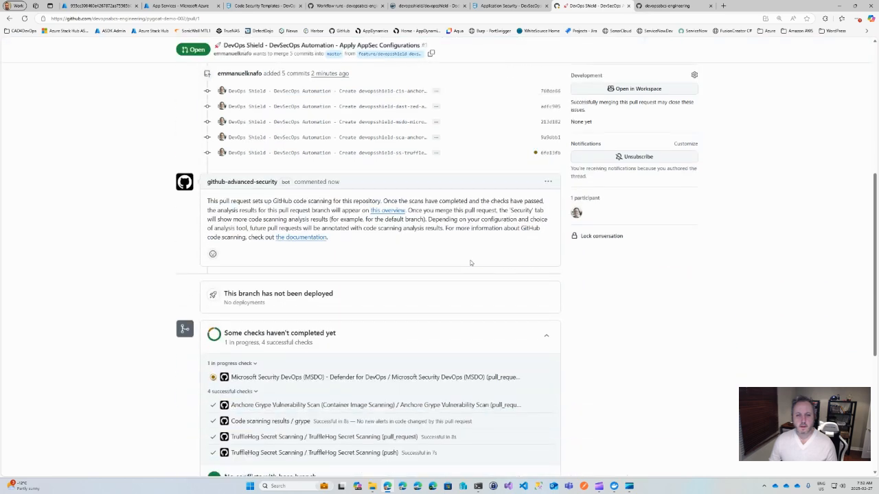
scroll(470, 262, "down", 1)
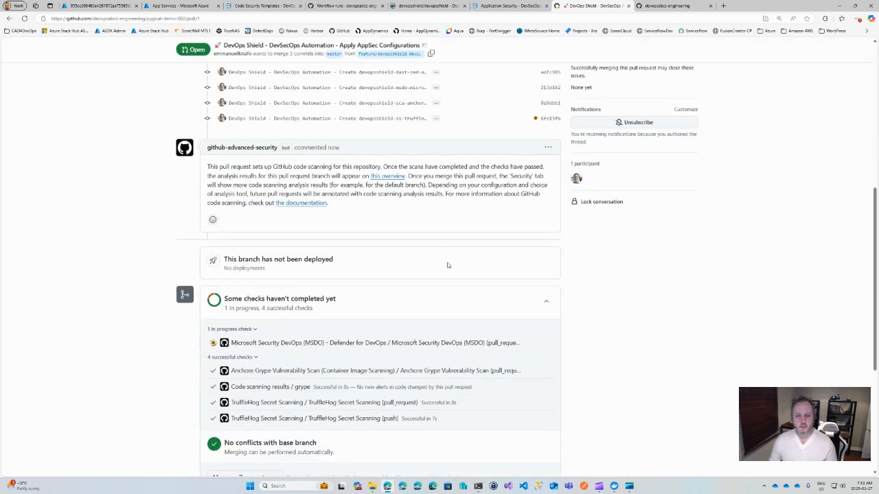
scroll(414, 282, "down", 1)
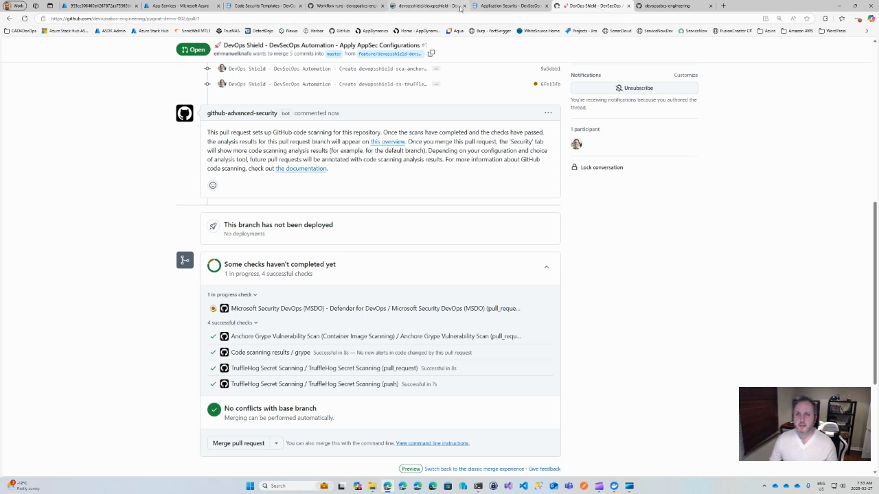
Step: Return to DevOps Shield, open the juice-shop-demo-002 pull request on GitHub and review its checks
left_click(509, 7)
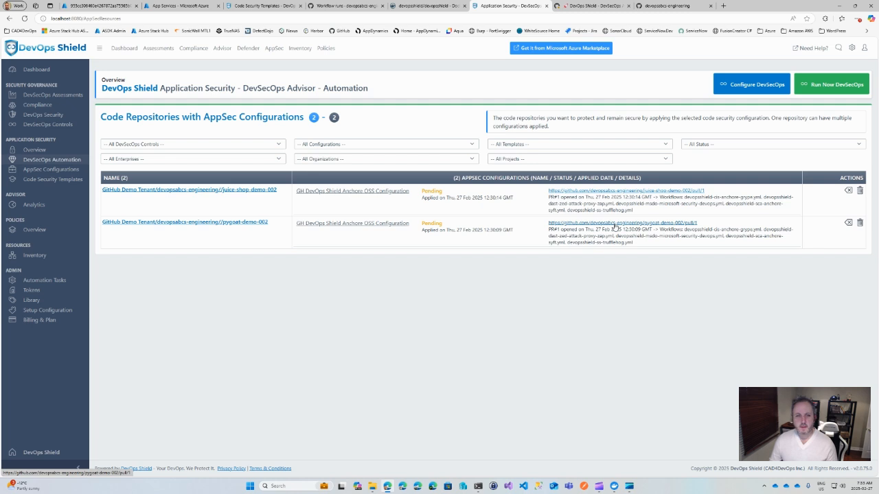
left_click(623, 191)
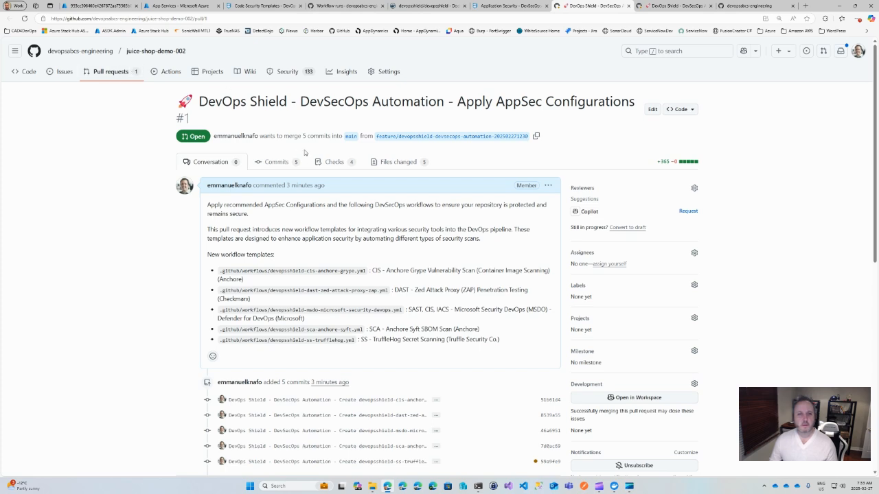
scroll(316, 171, "down", 4)
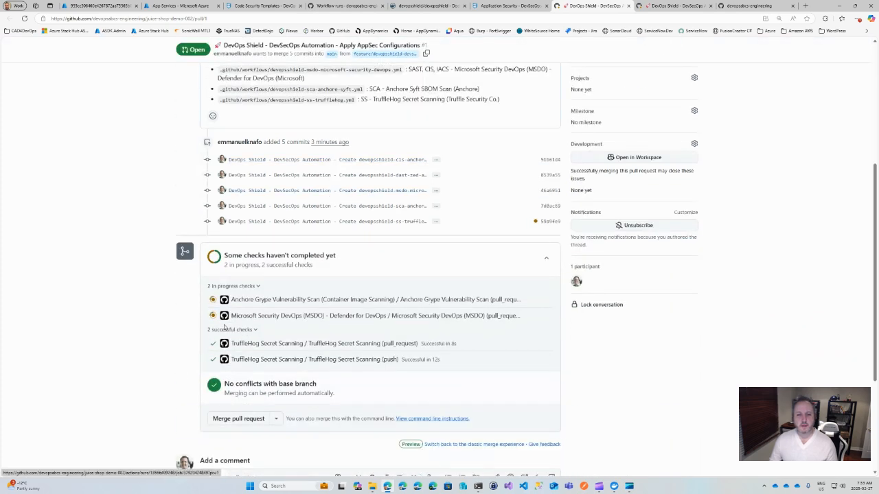
scroll(376, 303, "down", 2)
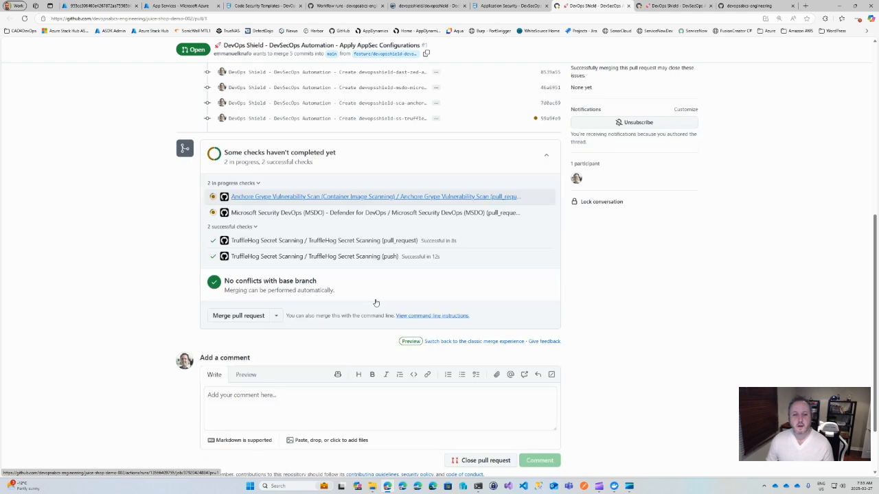
Step: Look over the changed files of the juice-shop-demo-002 pull request, reopen it from the repository's pull request list and check its merge readiness
scroll(377, 301, "up", 5)
scroll(381, 300, "up", 1)
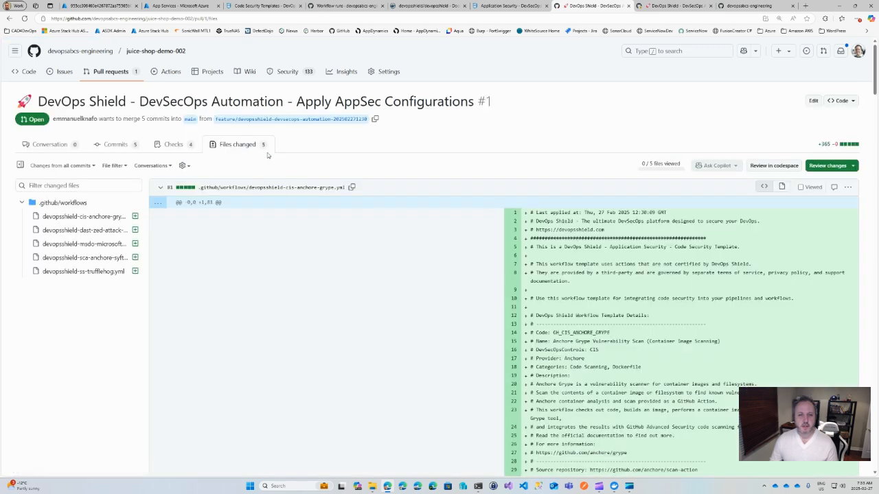
left_click(111, 72)
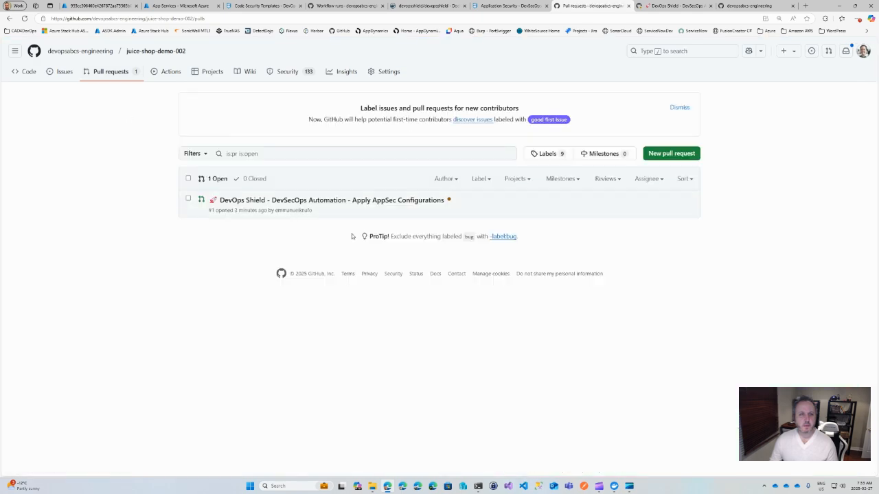
left_click(369, 200)
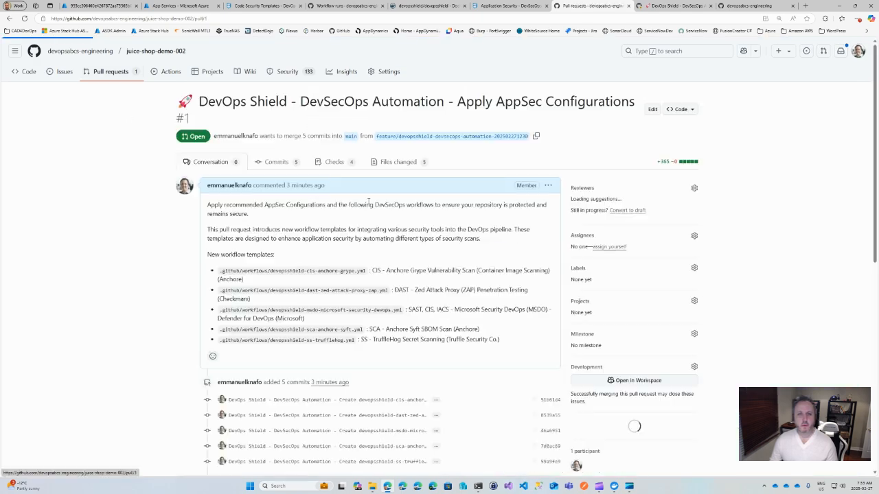
scroll(381, 271, "down", 5)
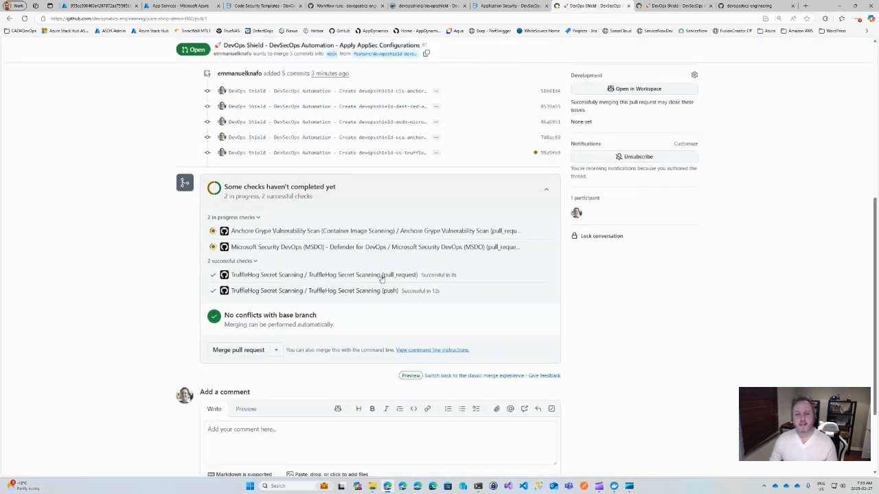
Step: Merge the juice-shop-demo-002 AppSec configurations pull request into main with the default commit message
left_click(245, 351)
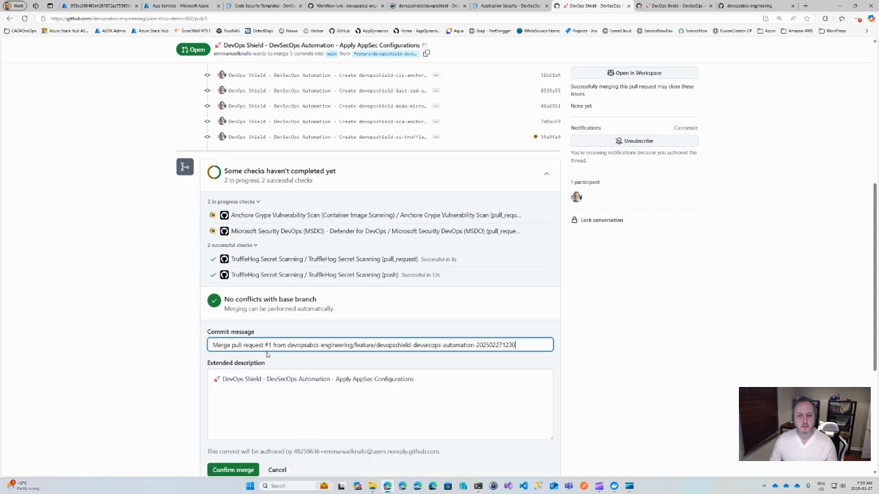
scroll(440, 377, "down", 1)
scroll(433, 386, "down", 1)
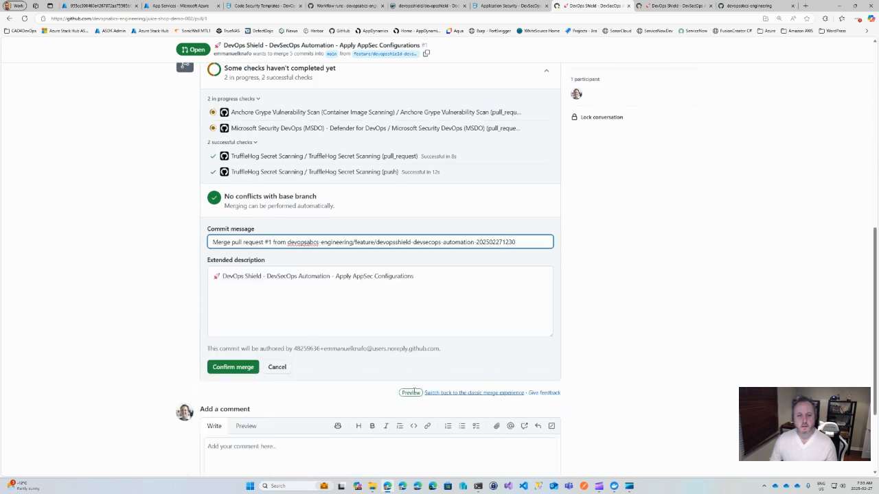
left_click(233, 368)
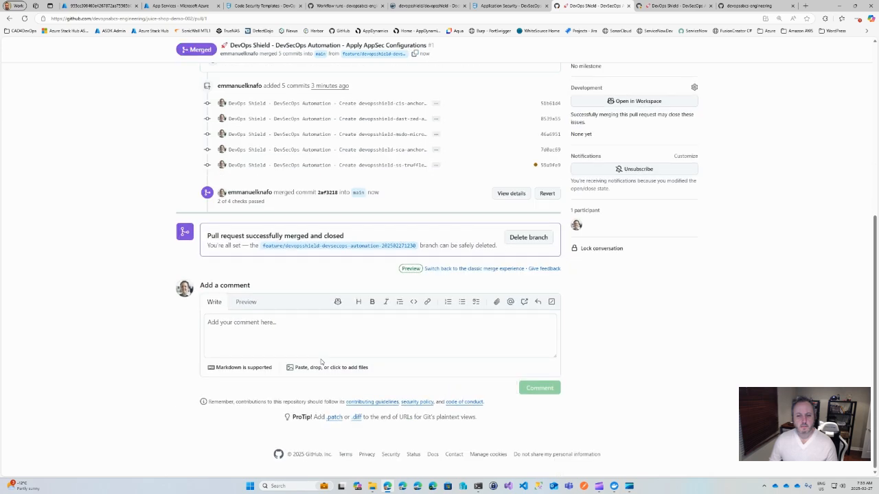
scroll(321, 359, "up", 2)
scroll(321, 359, "up", 2)
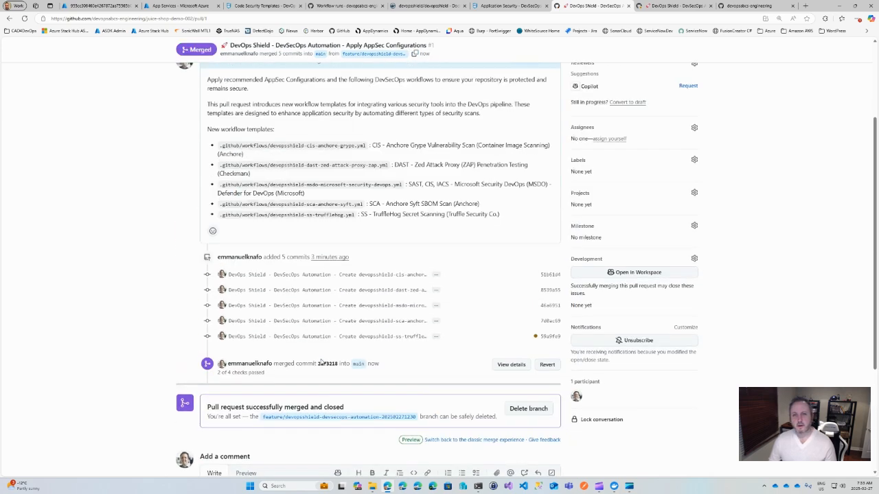
scroll(394, 365, "down", 2)
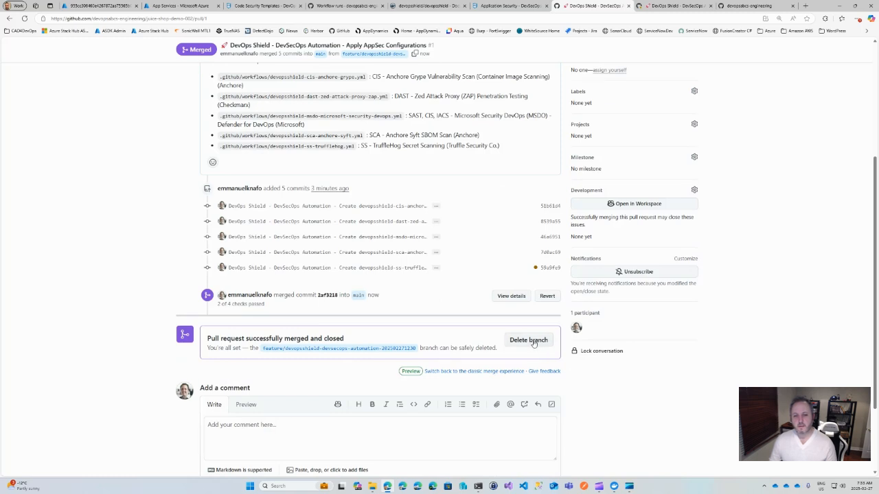
left_click(529, 340)
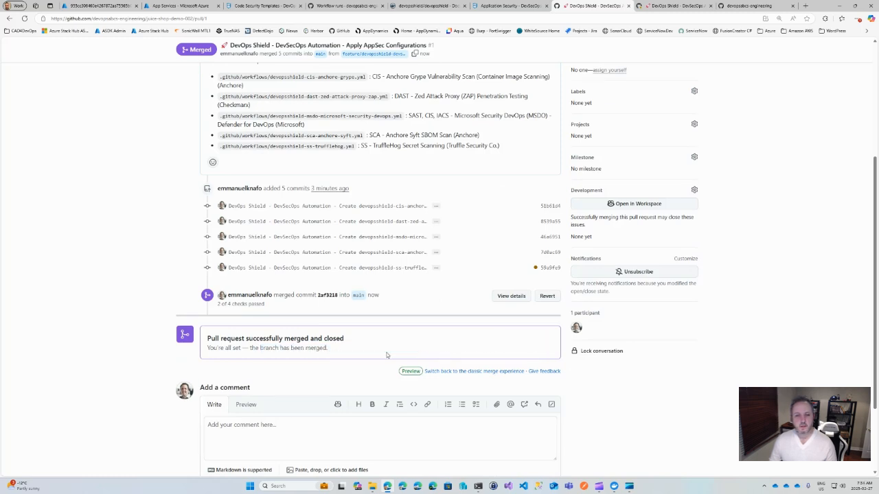
scroll(385, 355, "up", 3)
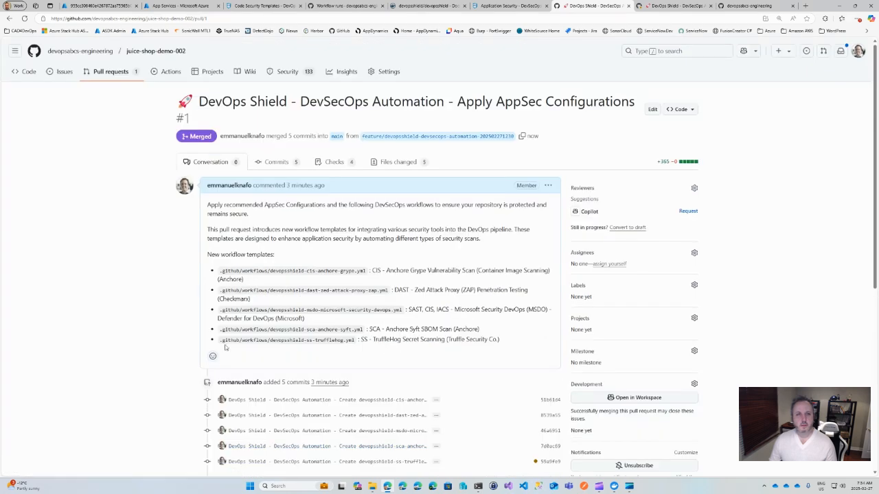
Step: Switch to the open pygoat-demo-002 pull request and merge it into master with the default commit message
left_click(670, 7)
scroll(344, 338, "down", 2)
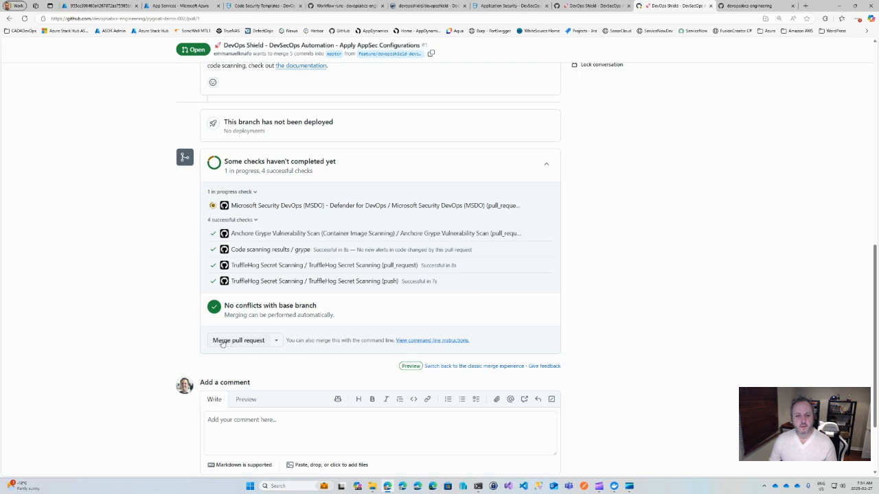
left_click(222, 341)
scroll(382, 396, "down", 1)
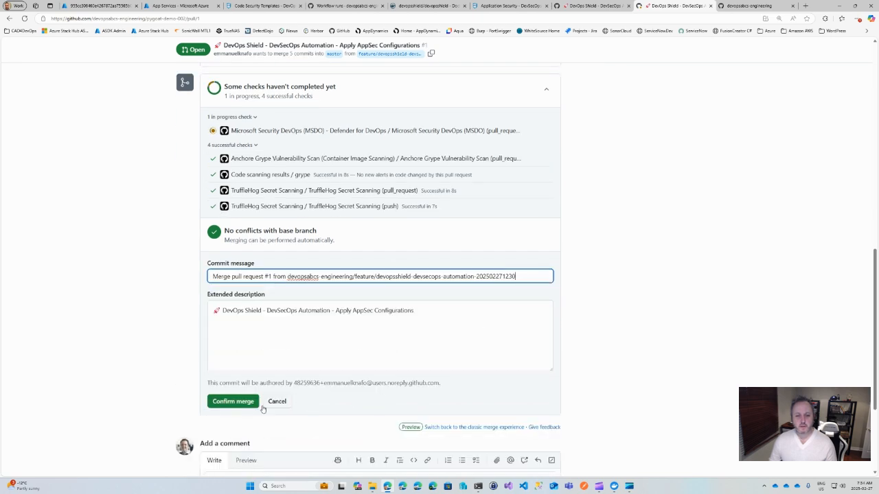
left_click(234, 404)
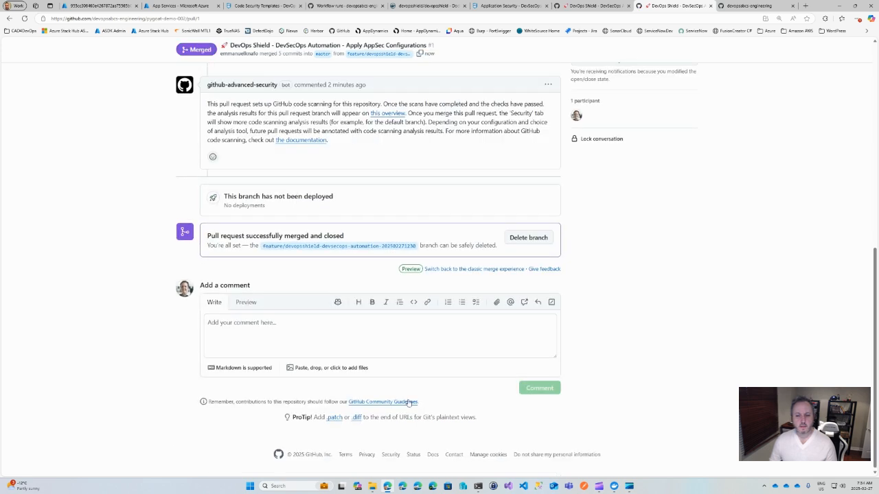
Step: Delete the merged feature branch of pygoat-demo-002 and look over the merged pull request
left_click(519, 239)
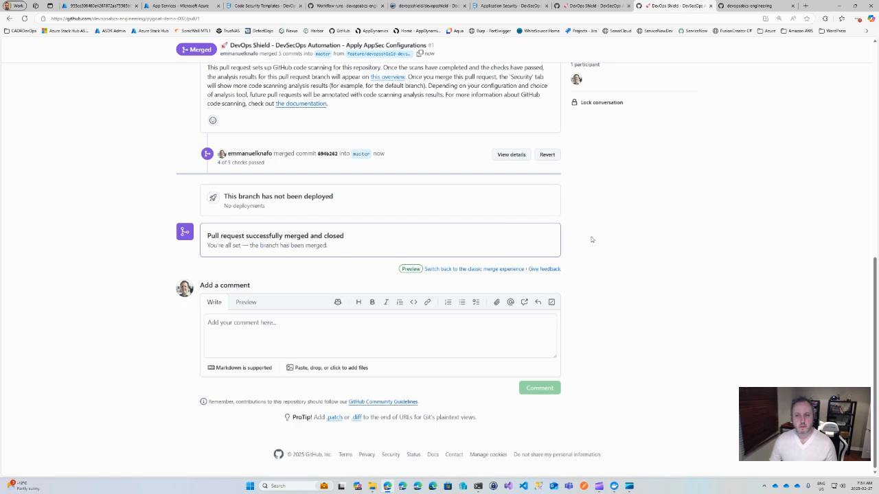
scroll(591, 240, "up", 5)
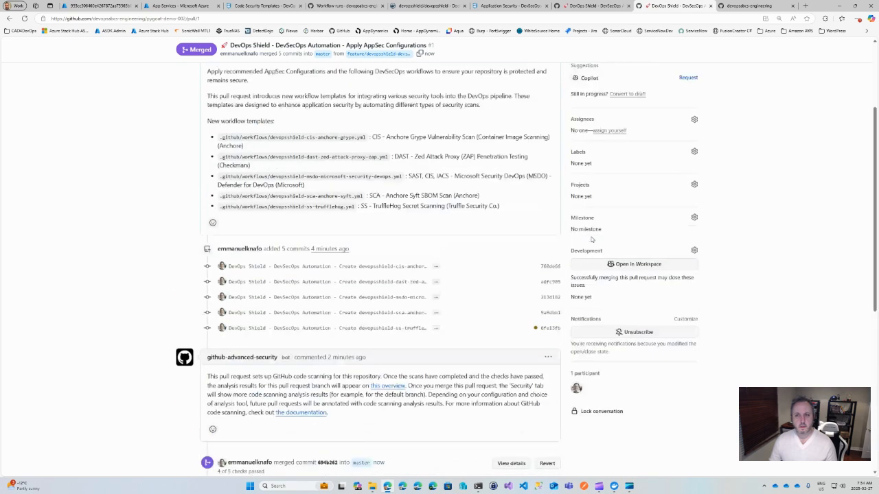
scroll(591, 240, "up", 3)
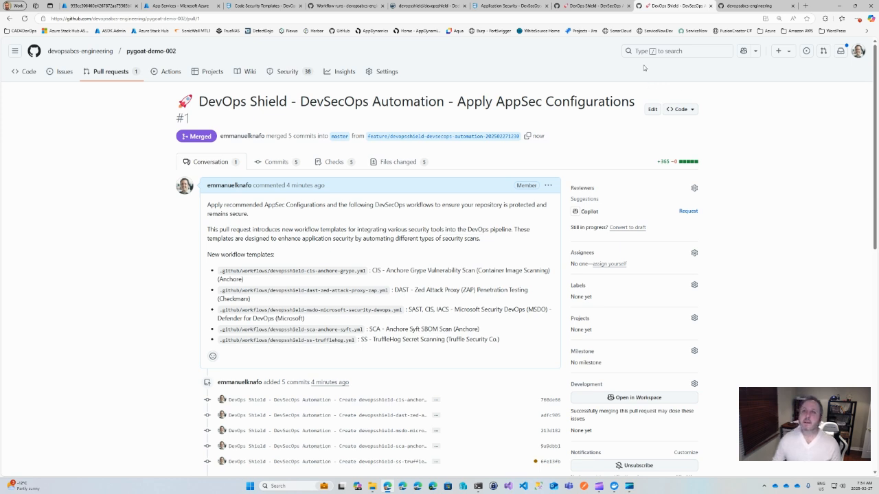
Step: Return to DevOps Shield and run the on-demand DevSecOps Assessment automation task
left_click(500, 6)
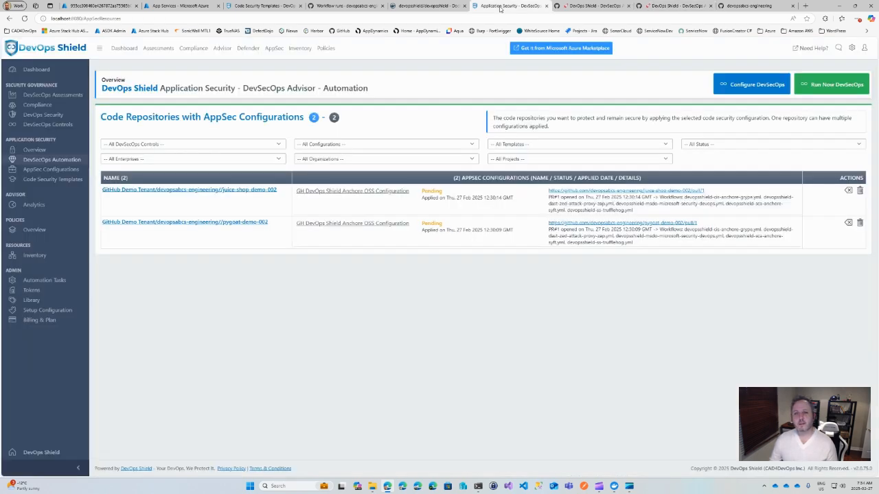
left_click(39, 281)
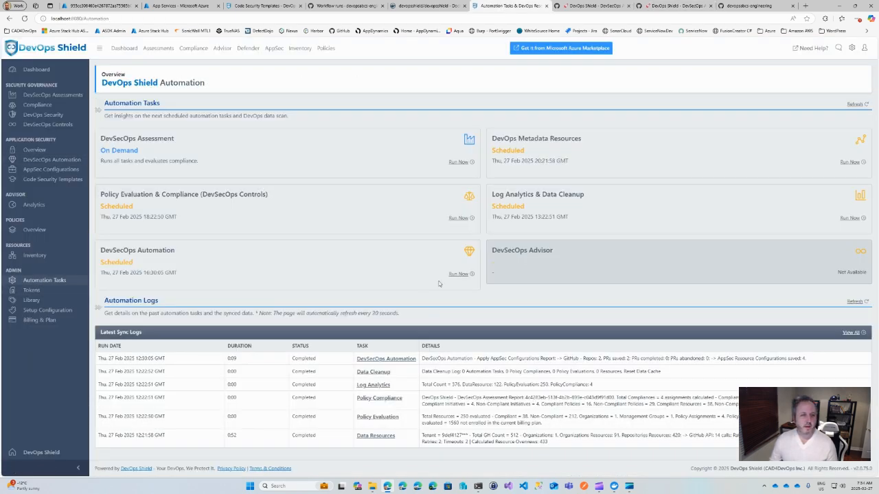
left_click(461, 163)
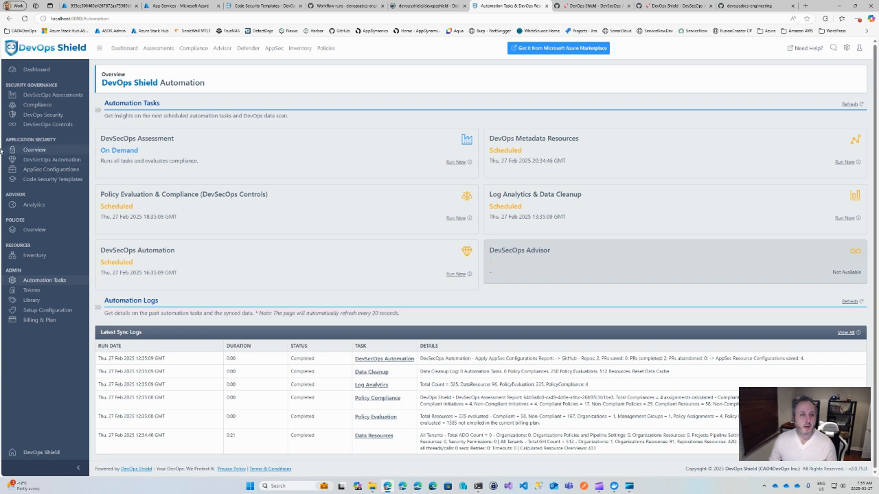
Step: Check the demo repositories' AppSec configuration status in DevSecOps Automation, revisit the automation logs and open the DevSecOps Controls overview
left_click(38, 161)
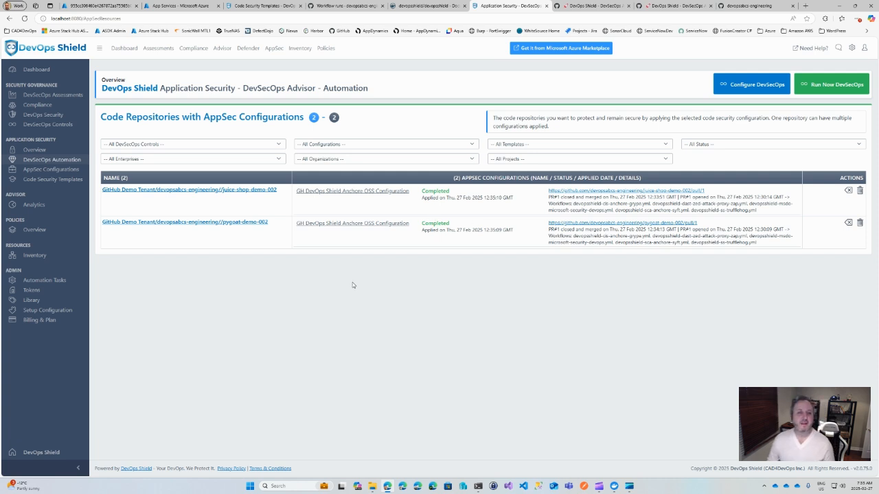
left_click(42, 281)
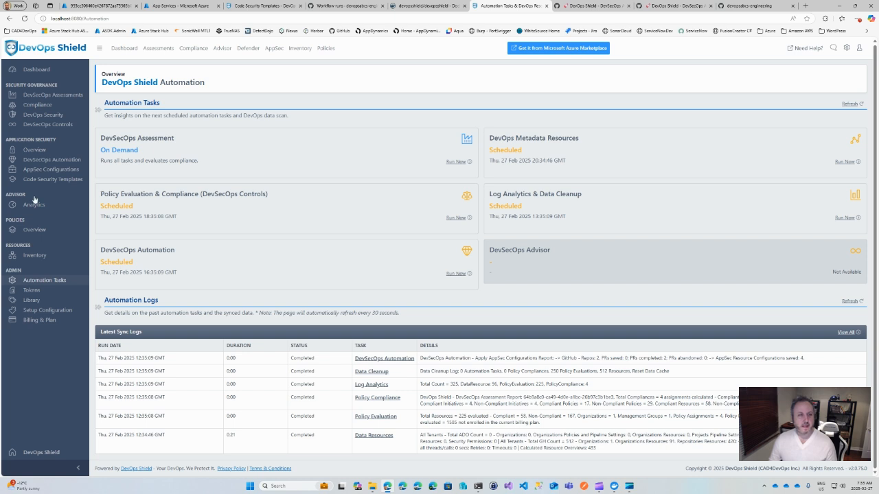
left_click(42, 124)
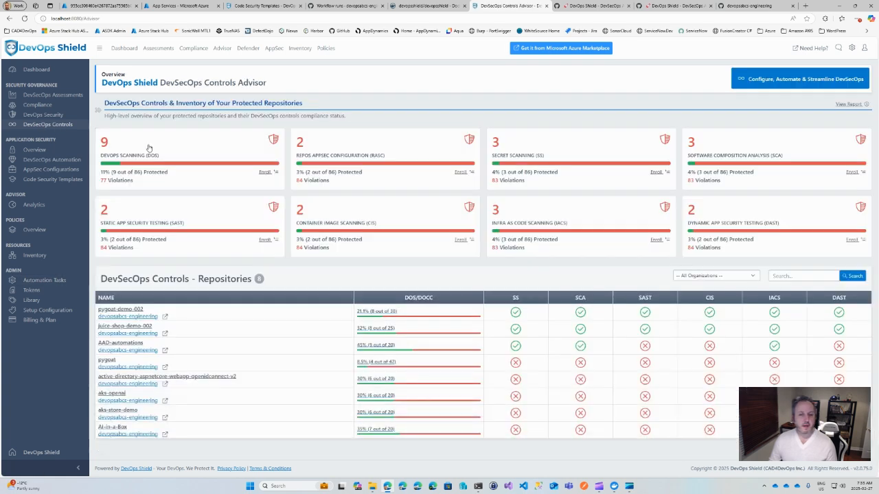